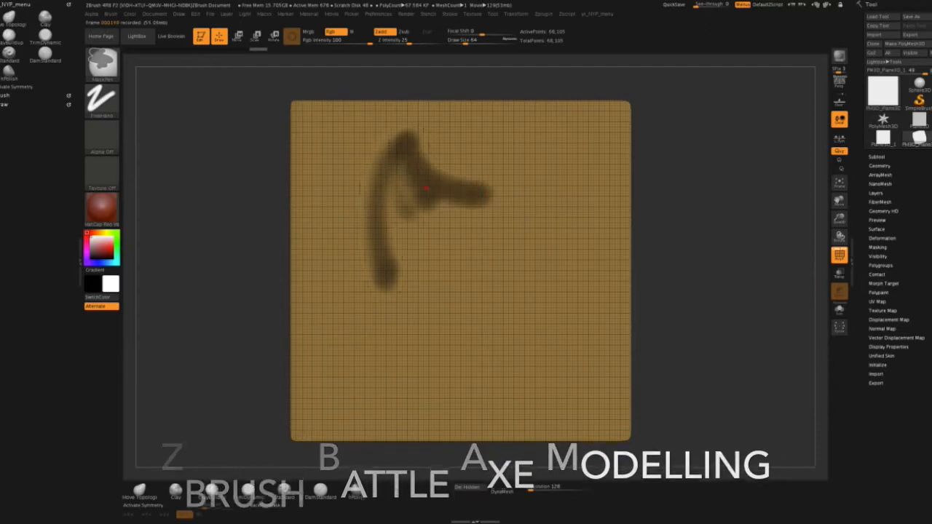
Mask an axe-blade silhouette with a curved cutting edge and a rectangular neck on the plane.
mouse_move(385, 182)
mouse_down()
mouse_move(400, 240)
mouse_move(419, 204)
mouse_move(486, 231)
mouse_move(480, 251)
mouse_move(401, 300)
mouse_move(492, 254)
mouse_move(372, 237)
mouse_up()
key(s)
drag(447, 216, 441, 217)
mouse_move(419, 124)
ctrl+mouse_down()
mouse_move(386, 158)
mouse_move(376, 204)
ctrl+mouse_up()
ctrl+drag(416, 288, 449, 190)
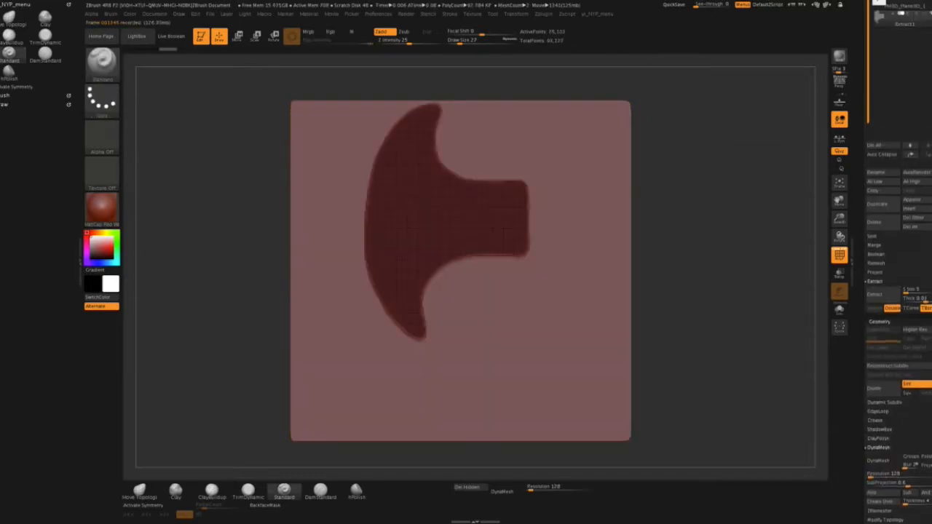
Extract the masked blade shape with a thickness of 0.02 and remesh it with ZRemesher.
drag(925, 301, 925, 178)
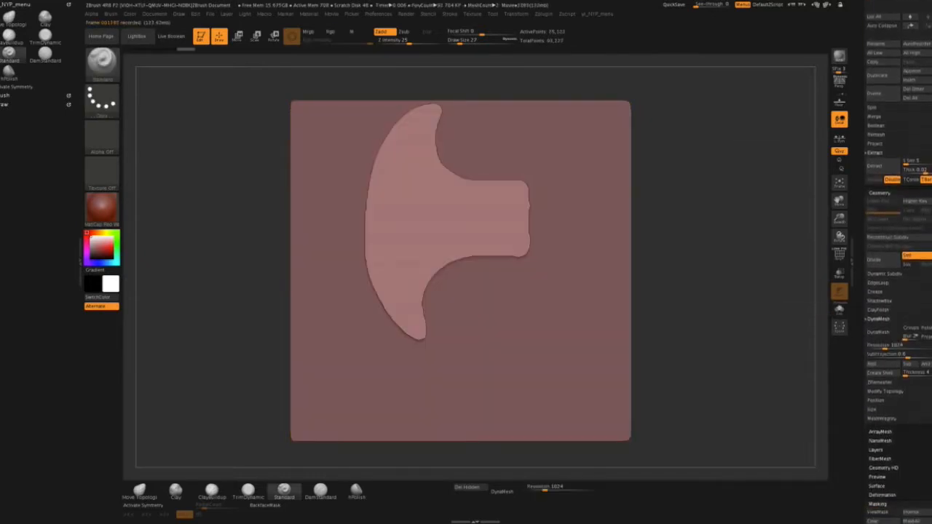
ctrl+drag(721, 309, 756, 303)
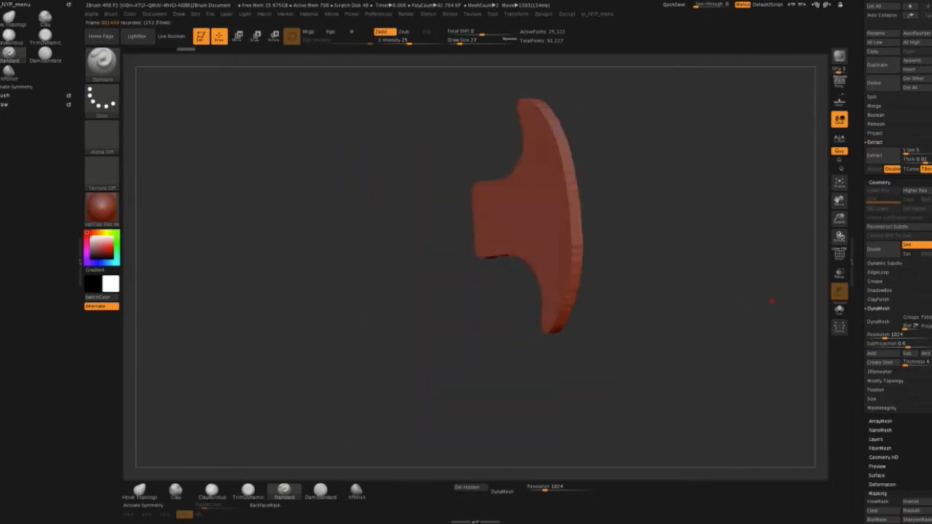
drag(769, 302, 757, 304)
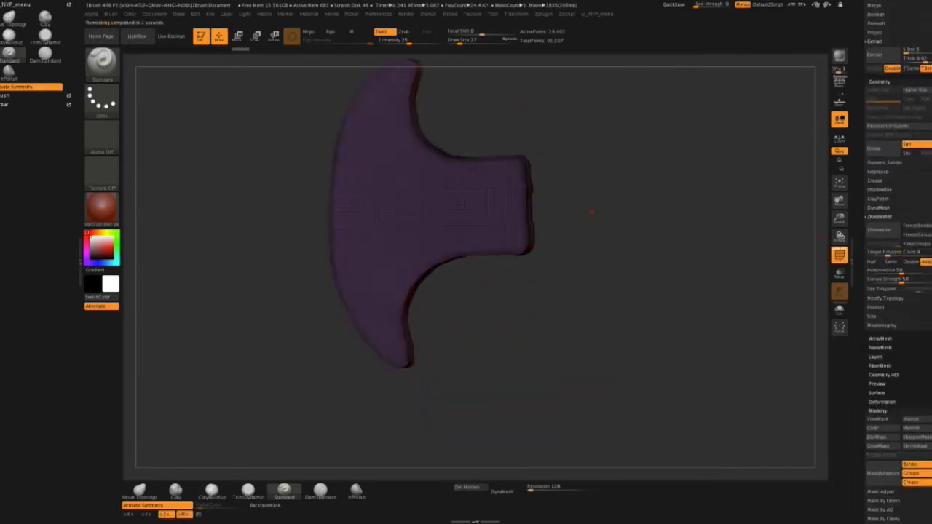
Smooth the rim of the extracted blade and its neck with the Smooth brush at draw size 27.
mouse_move(588, 209)
mouse_down()
mouse_move(592, 161)
mouse_move(585, 154)
mouse_move(561, 208)
mouse_move(618, 258)
mouse_move(402, 195)
mouse_up()
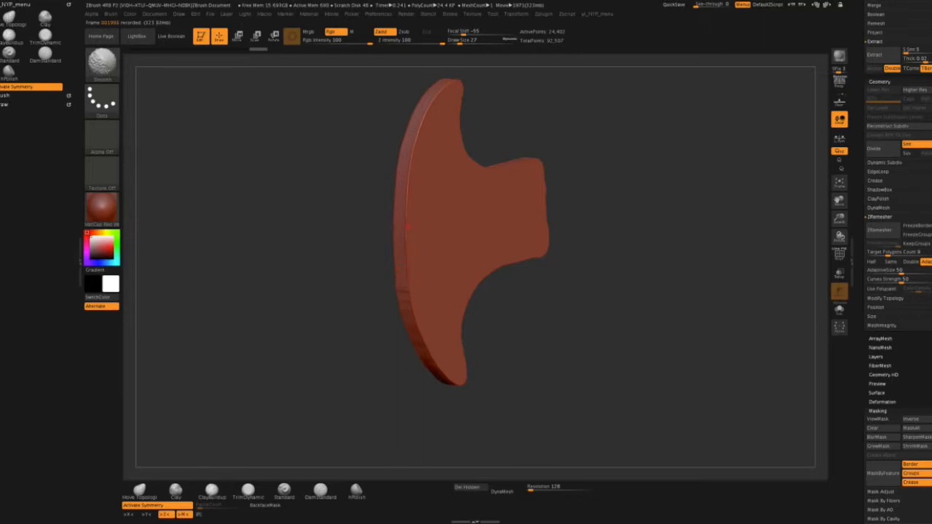
drag(562, 324, 580, 291)
mouse_move(566, 357)
mouse_down()
mouse_move(489, 346)
mouse_move(582, 364)
mouse_up()
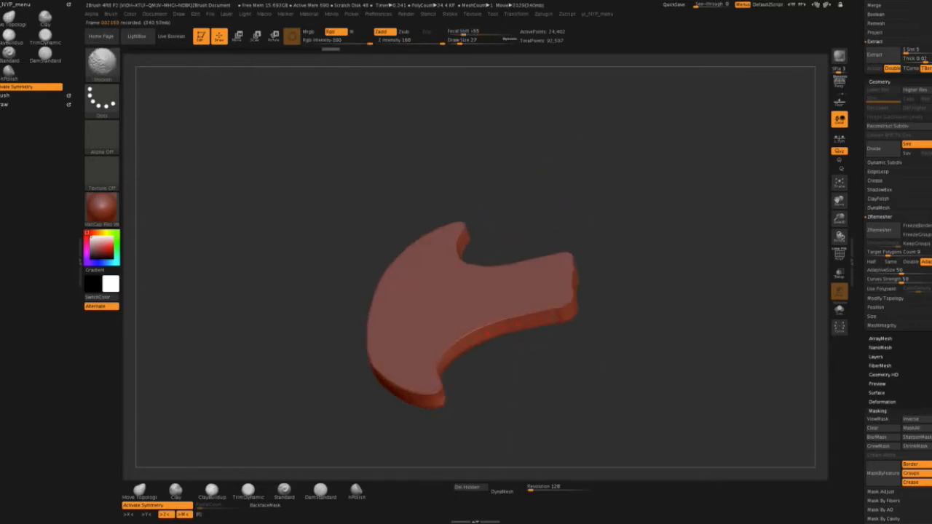
drag(655, 351, 606, 313)
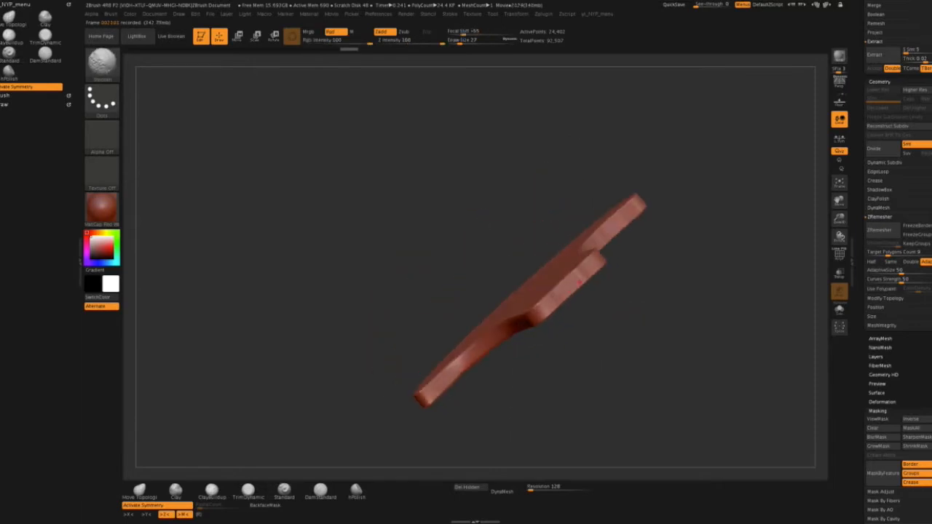
drag(559, 358, 667, 280)
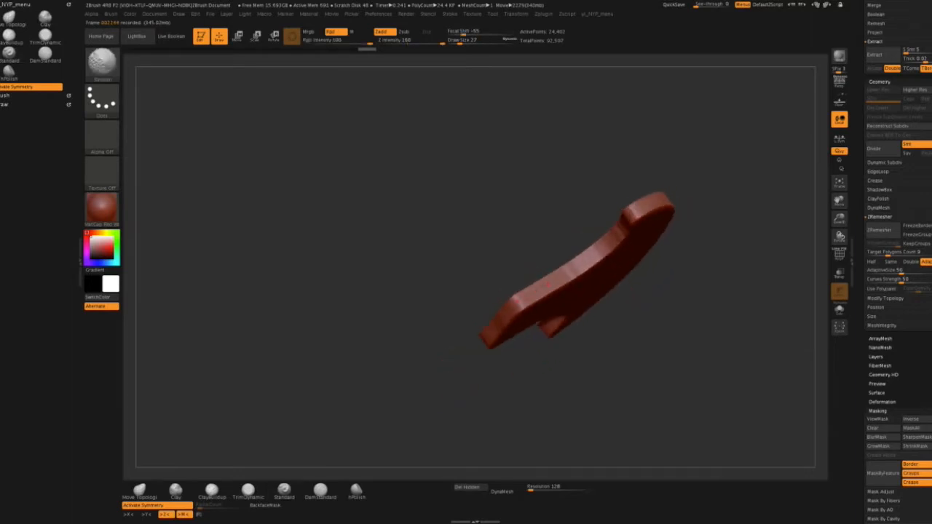
drag(686, 280, 714, 191)
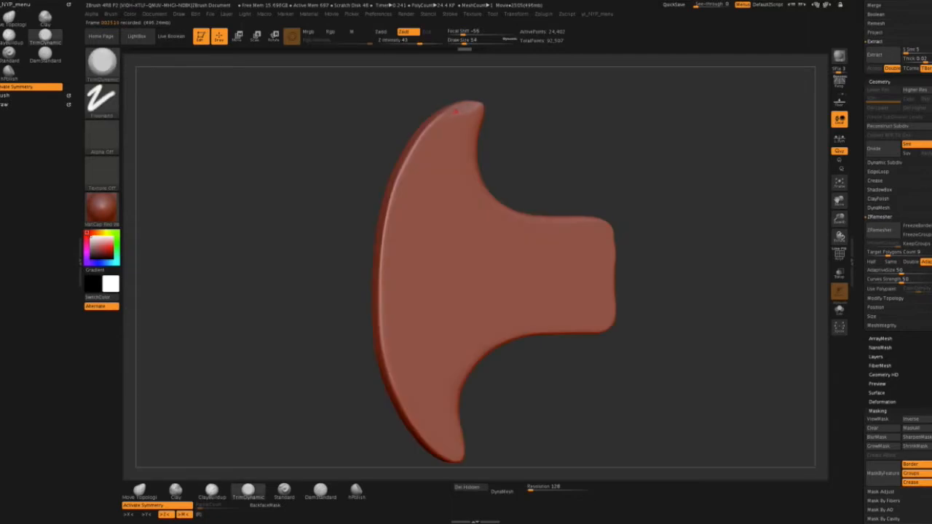
Trim a bevel along the blade's curved cutting edge from upper to lower tip using TrimDynamic at draw size 54.
drag(445, 119, 431, 132)
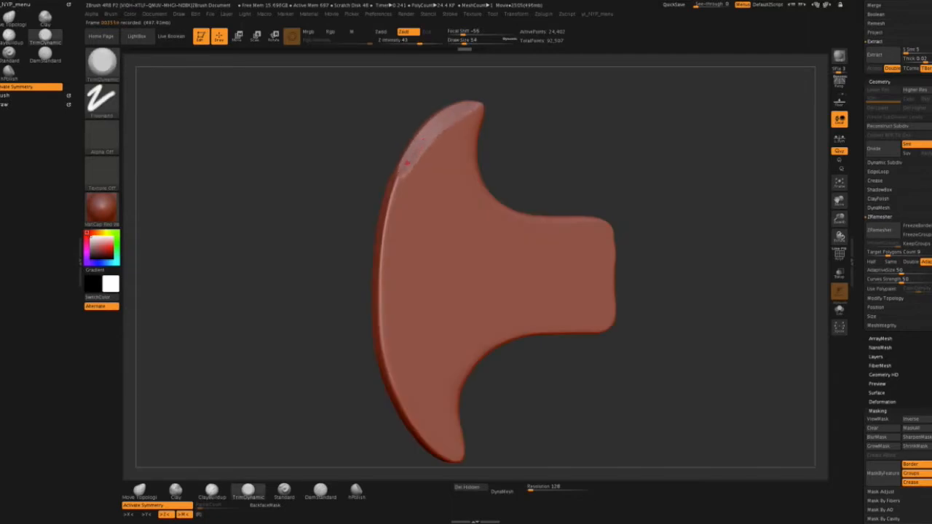
drag(401, 179, 395, 195)
drag(386, 231, 381, 285)
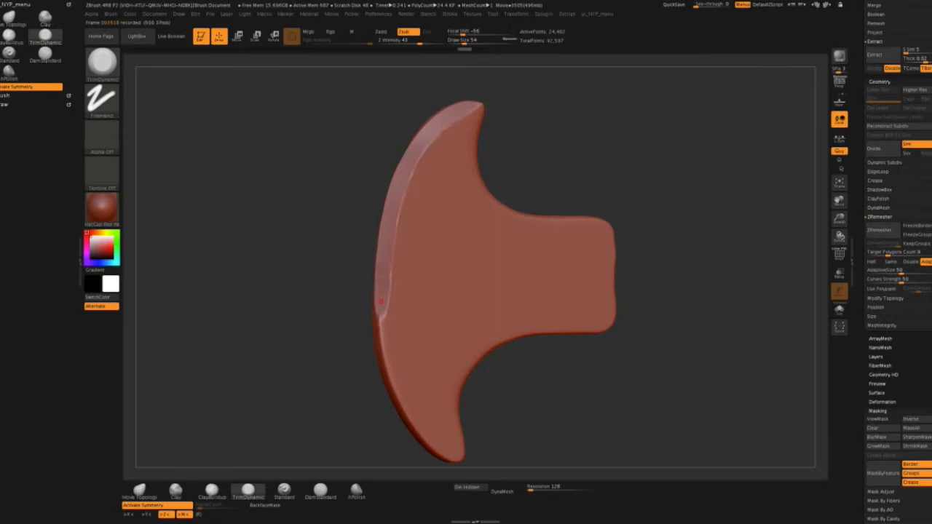
drag(380, 320, 406, 407)
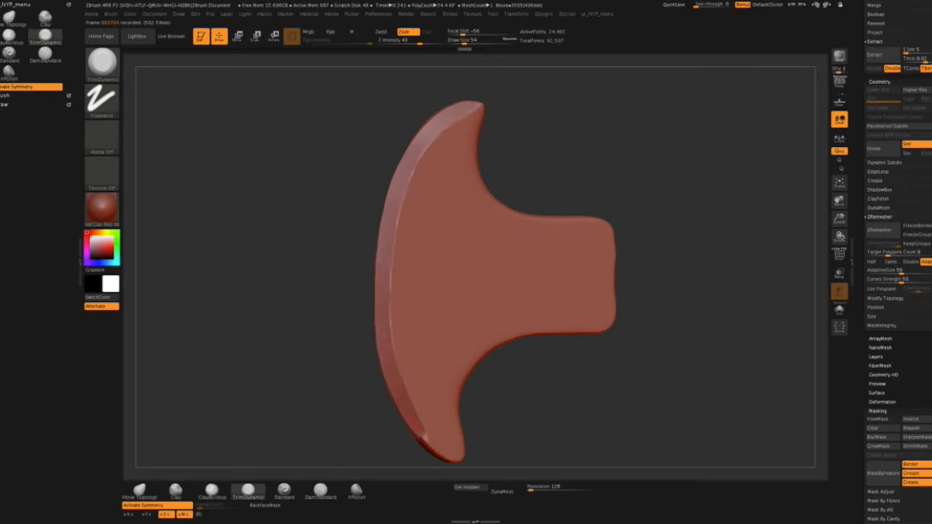
Deepen the cutting-edge bevel with a second pass of TrimDynamic strokes down to the lower tip.
mouse_move(593, 125)
mouse_down()
mouse_move(622, 127)
mouse_move(575, 123)
mouse_up()
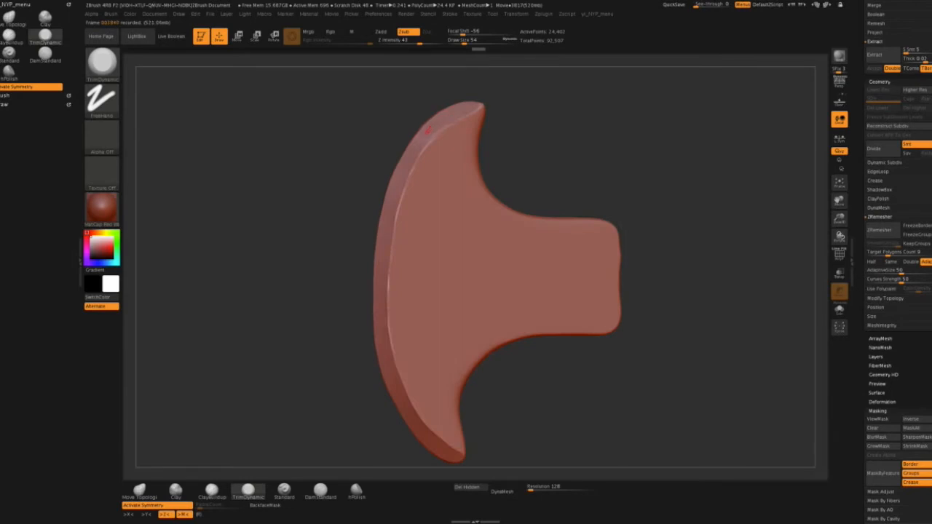
drag(586, 111, 440, 117)
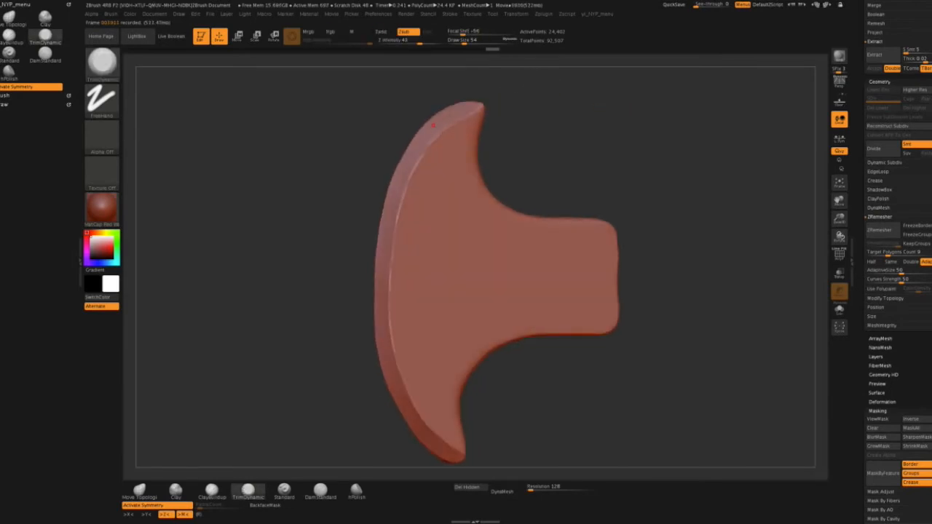
drag(467, 110, 432, 173)
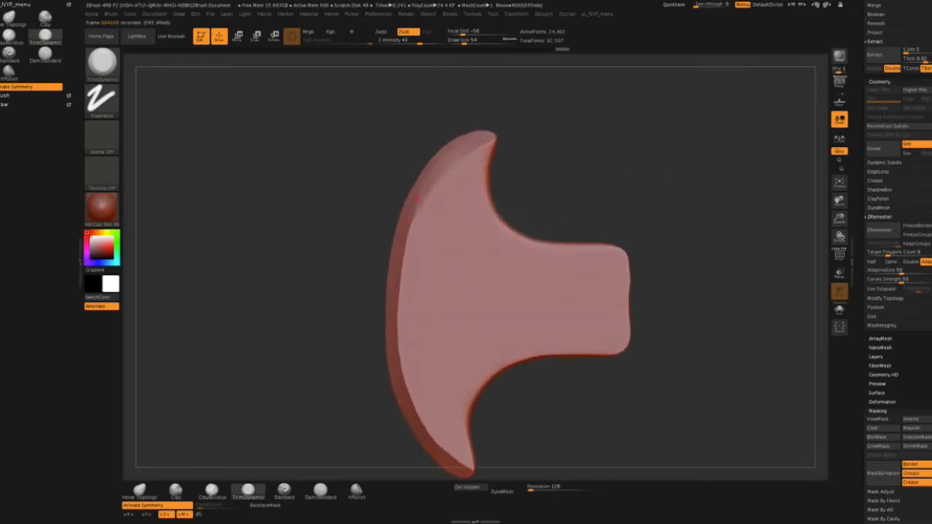
mouse_move(456, 153)
mouse_down()
mouse_move(409, 254)
mouse_move(403, 364)
mouse_up()
drag(400, 306, 416, 413)
mouse_move(407, 353)
mouse_down()
mouse_move(441, 437)
mouse_move(457, 451)
mouse_up()
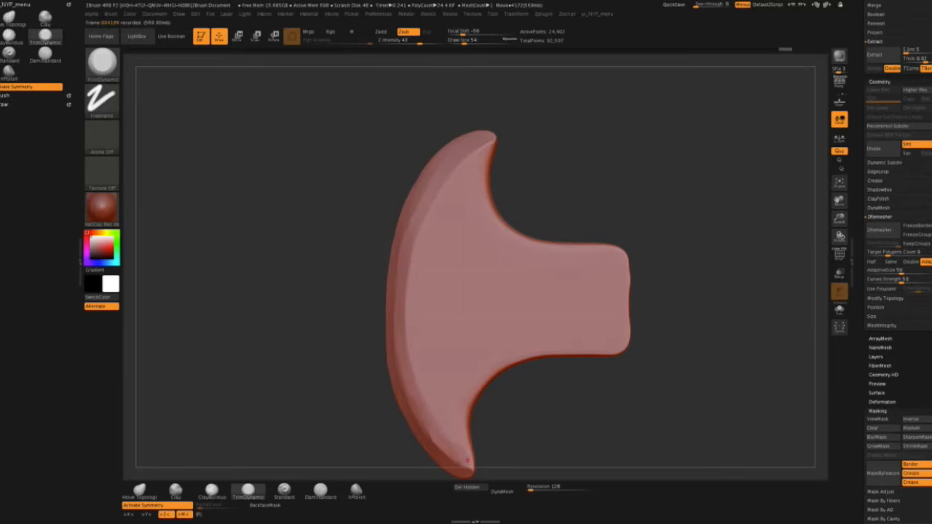
Widen the blade's bevel evenly with further TrimDynamic strokes and polish it with the hPolish brush.
drag(570, 144, 576, 146)
alt+drag(592, 182, 593, 148)
drag(447, 118, 404, 201)
drag(398, 291, 399, 259)
drag(408, 362, 399, 292)
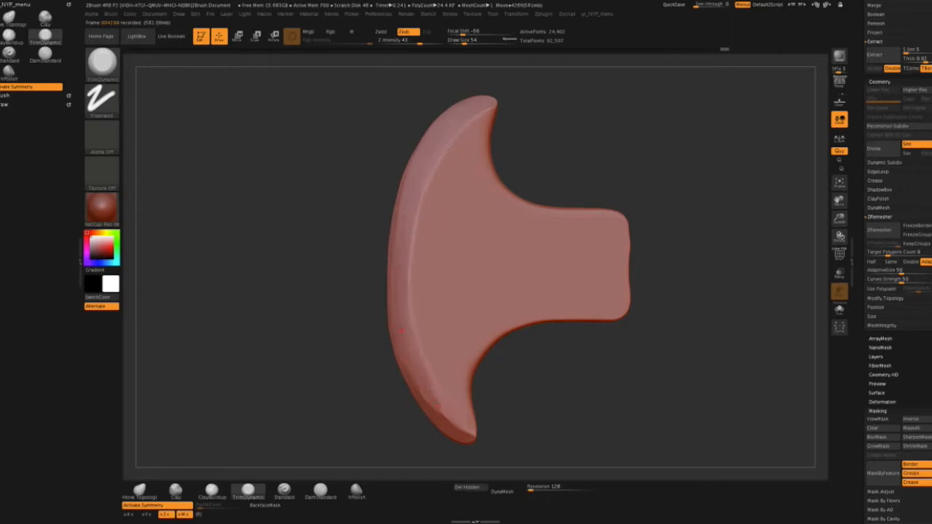
drag(428, 393, 460, 427)
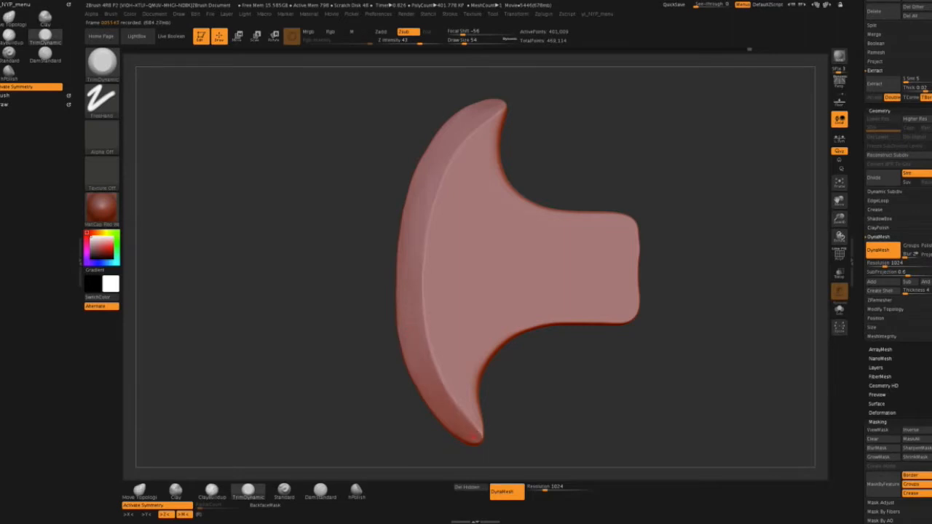
click(356, 492)
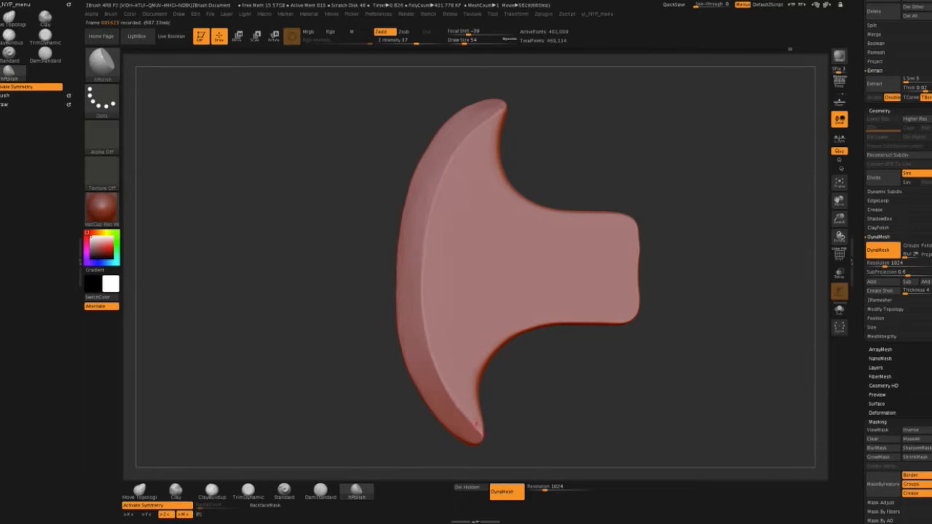
mouse_move(600, 118)
mouse_down()
mouse_move(597, 127)
mouse_move(573, 119)
mouse_move(662, 125)
mouse_move(669, 141)
mouse_move(643, 158)
mouse_move(568, 136)
mouse_move(605, 114)
mouse_move(574, 128)
mouse_move(647, 131)
mouse_move(612, 136)
mouse_move(606, 227)
mouse_move(547, 245)
mouse_move(562, 258)
mouse_up()
Clip the blade's upper concave edge and the top of the neck cleanly with a curved ClipCurve.
mouse_move(406, 105)
ctrl+shift+mouse_down()
mouse_move(382, 131)
mouse_move(401, 109)
mouse_move(395, 93)
mouse_move(394, 102)
ctrl+shift+mouse_up()
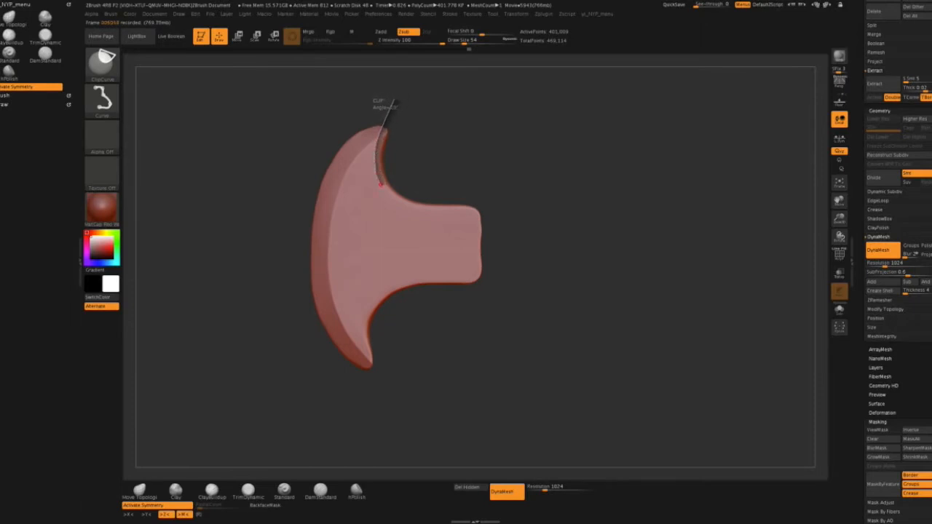
ctrl+shift+drag(384, 191, 421, 208)
ctrl+shift+drag(478, 210, 479, 209)
mouse_move(518, 125)
mouse_down()
mouse_move(485, 136)
mouse_move(520, 132)
mouse_up()
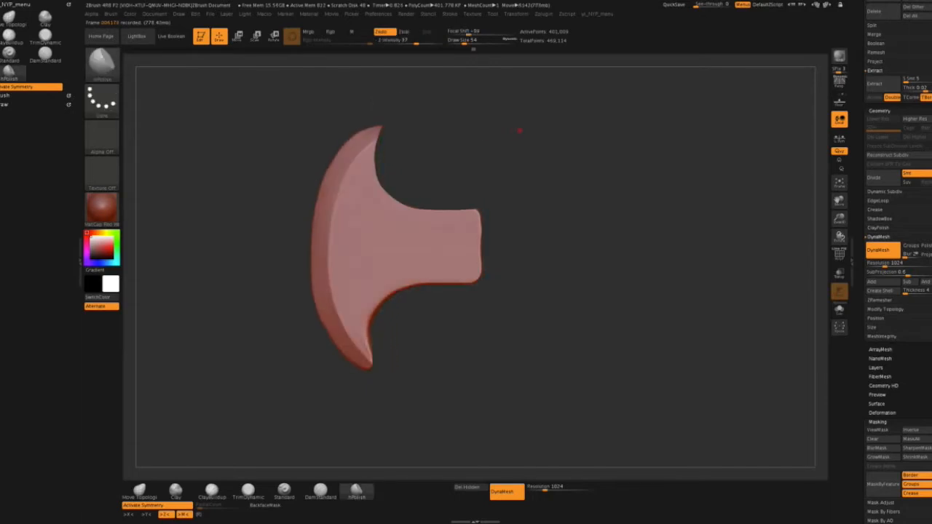
Clip the underside of the neck and the blade's lower concave edge with a matching ClipCurve.
ctrl+shift+drag(507, 280, 467, 280)
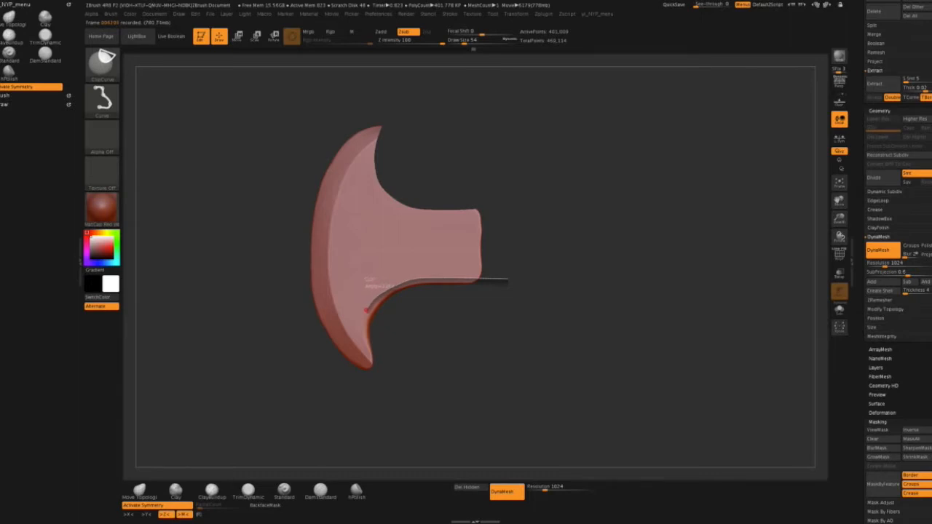
ctrl+shift+drag(372, 300, 372, 299)
ctrl+shift+drag(520, 280, 391, 288)
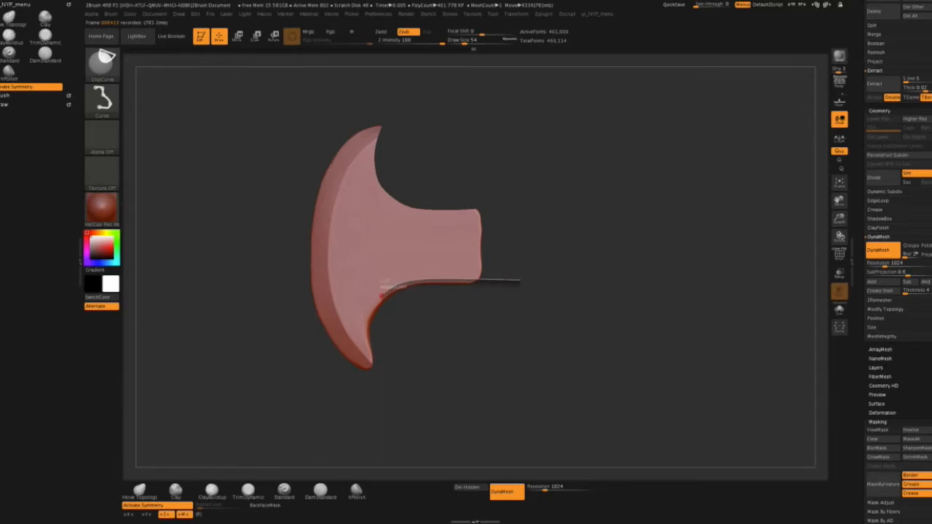
ctrl+shift+drag(400, 273, 386, 289)
ctrl+shift+drag(367, 380, 367, 383)
Clip the blade's outer cutting edge along a smooth ClipCurve arc from the lower tip to the upper tip.
mouse_move(444, 357)
mouse_down()
mouse_move(614, 327)
mouse_move(540, 335)
mouse_up()
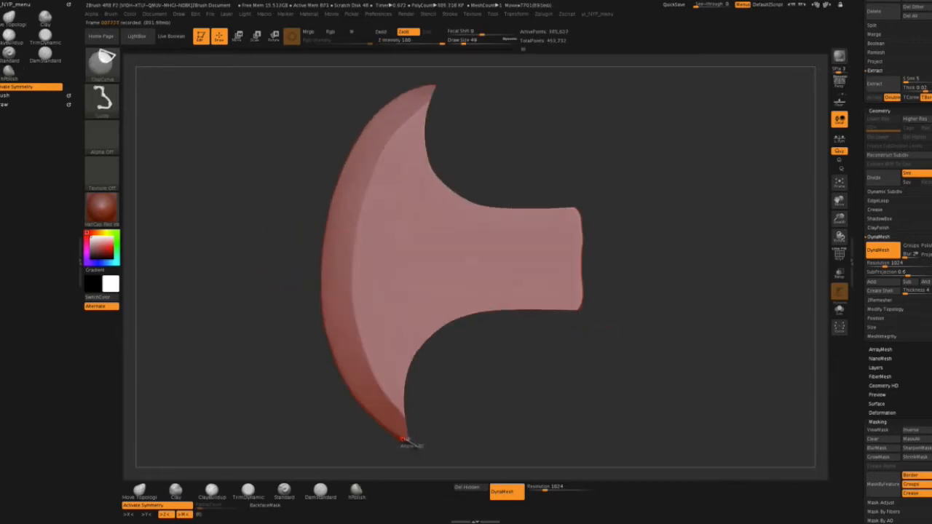
mouse_move(394, 432)
ctrl+shift+mouse_down()
mouse_move(342, 368)
mouse_move(326, 323)
mouse_move(323, 262)
mouse_move(343, 172)
mouse_move(375, 114)
mouse_move(408, 94)
ctrl+shift+mouse_up()
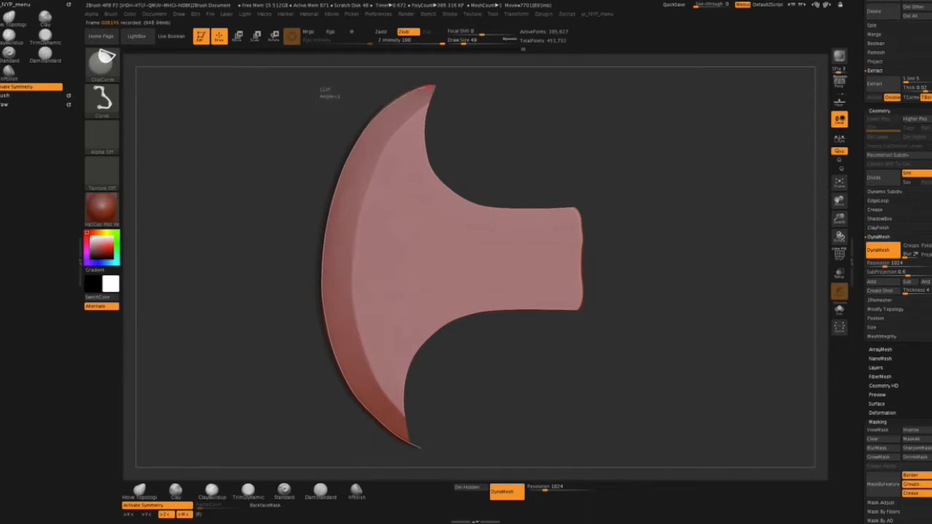
ctrl+shift+drag(443, 84, 444, 84)
Append a cube subtool, scale it down and position it as a block at the end of the blade's neck.
mouse_move(648, 228)
mouse_down()
mouse_move(612, 229)
mouse_move(682, 230)
mouse_move(662, 228)
mouse_move(645, 242)
mouse_up()
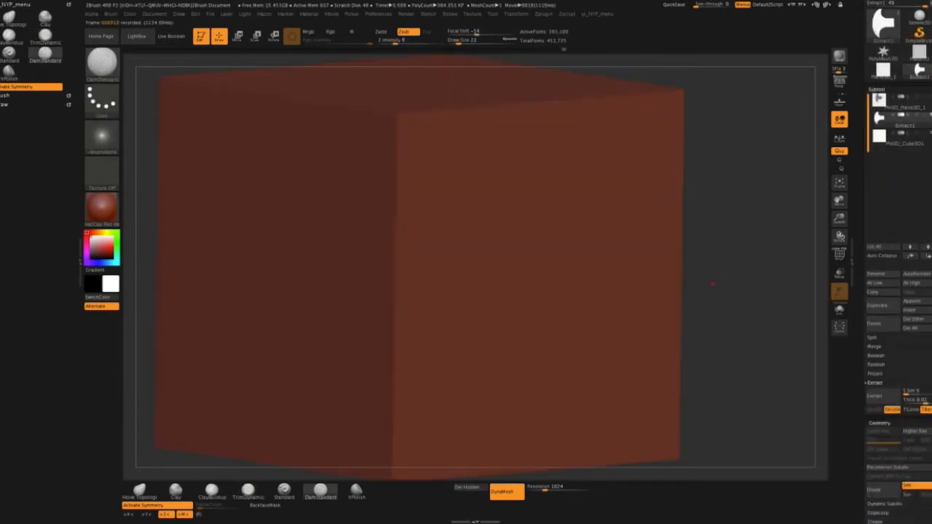
click(839, 255)
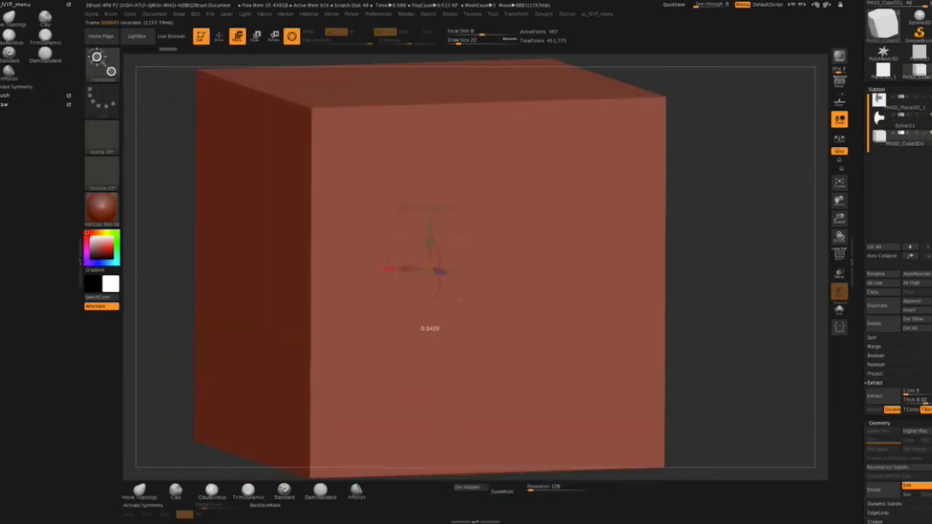
drag(387, 269, 380, 270)
mouse_move(423, 270)
mouse_down()
mouse_move(513, 242)
mouse_move(436, 265)
mouse_up()
drag(467, 224, 468, 166)
drag(565, 200, 593, 273)
drag(498, 227, 483, 221)
drag(555, 265, 519, 230)
drag(499, 184, 532, 177)
alt+drag(593, 228, 621, 262)
mouse_move(622, 262)
mouse_down()
mouse_move(624, 284)
mouse_move(670, 276)
mouse_move(616, 258)
mouse_up()
DynaMesh the cube block at a resolution of 1024.
drag(902, 451, 903, 64)
drag(869, 190, 885, 190)
click(882, 174)
mouse_move(651, 261)
alt+mouse_down()
mouse_move(638, 238)
mouse_move(650, 246)
alt+mouse_up()
Chamfer the block's two corners facing away from the blade with 45-degree ClipCurve cuts.
drag(659, 237, 684, 235)
alt+drag(675, 199, 679, 230)
mouse_move(429, 96)
ctrl+shift+mouse_down()
mouse_move(343, 187)
mouse_move(496, 158)
mouse_move(545, 208)
mouse_move(514, 219)
mouse_move(495, 167)
mouse_move(436, 95)
ctrl+shift+mouse_up()
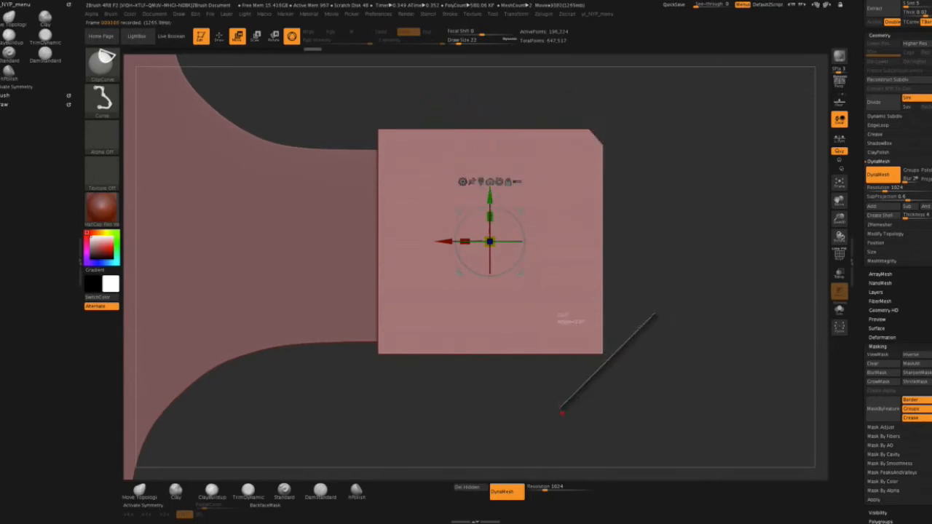
ctrl+shift+drag(548, 400, 547, 394)
Isolate the block from the blade and clip its upper blade-side corner at 45 degrees.
mouse_move(379, 130)
ctrl+mouse_down()
mouse_move(424, 182)
mouse_move(441, 78)
ctrl+mouse_up()
key(ctrl+z)
mouse_move(864, 174)
mouse_down()
mouse_move(864, 428)
mouse_move(864, 304)
mouse_move(864, 355)
mouse_up()
click(930, 180)
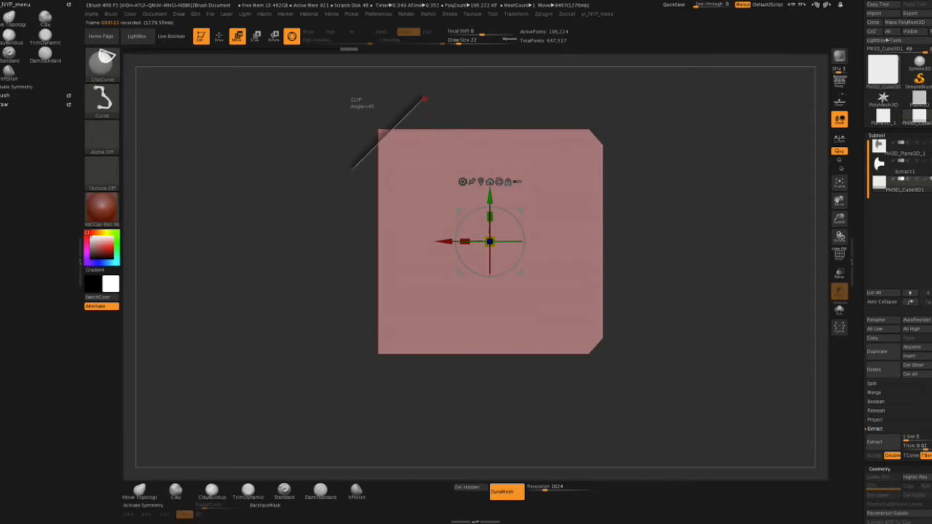
Expand the Modify Topology settings for the block and show its polyframe.
drag(864, 437, 865, 101)
click(885, 329)
key(shift+f)
Chamfer the block's remaining edges with angled ClipCurve cuts from its other sides.
mouse_move(721, 282)
mouse_down()
mouse_move(708, 303)
mouse_move(693, 295)
mouse_move(703, 287)
mouse_move(712, 352)
mouse_move(677, 316)
mouse_move(761, 357)
mouse_move(701, 288)
mouse_move(724, 260)
mouse_move(712, 294)
mouse_move(743, 305)
mouse_move(734, 300)
mouse_move(754, 283)
mouse_move(703, 251)
mouse_up()
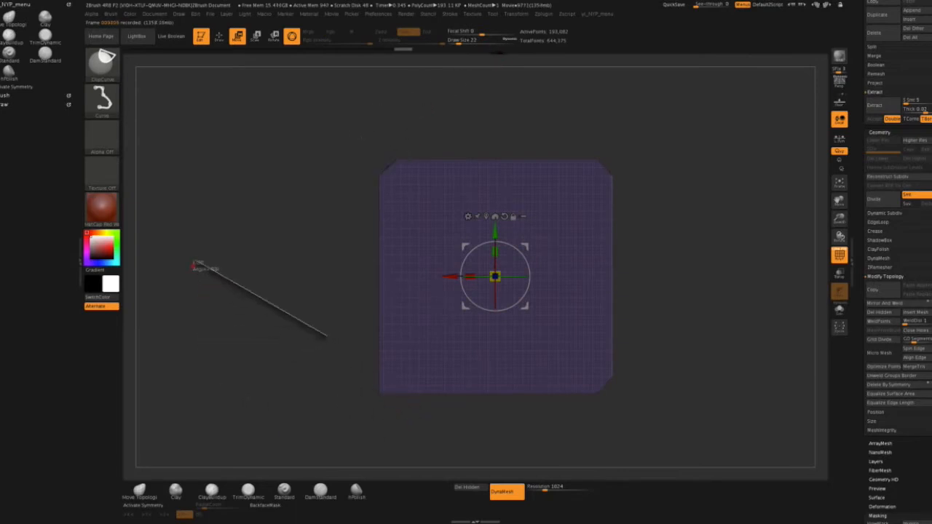
ctrl+shift+drag(231, 251, 327, 322)
drag(712, 324, 751, 325)
ctrl+shift+drag(580, 214, 581, 215)
mouse_move(630, 207)
mouse_down()
mouse_move(564, 207)
mouse_move(622, 205)
mouse_move(590, 211)
mouse_up()
mouse_move(590, 211)
mouse_down()
mouse_move(628, 209)
mouse_move(585, 217)
mouse_move(605, 214)
mouse_move(612, 239)
mouse_move(651, 197)
mouse_move(713, 258)
mouse_move(693, 253)
mouse_move(705, 235)
mouse_move(697, 238)
mouse_move(711, 262)
mouse_move(572, 375)
mouse_up()
ctrl+shift+drag(519, 414, 519, 414)
drag(604, 349, 643, 280)
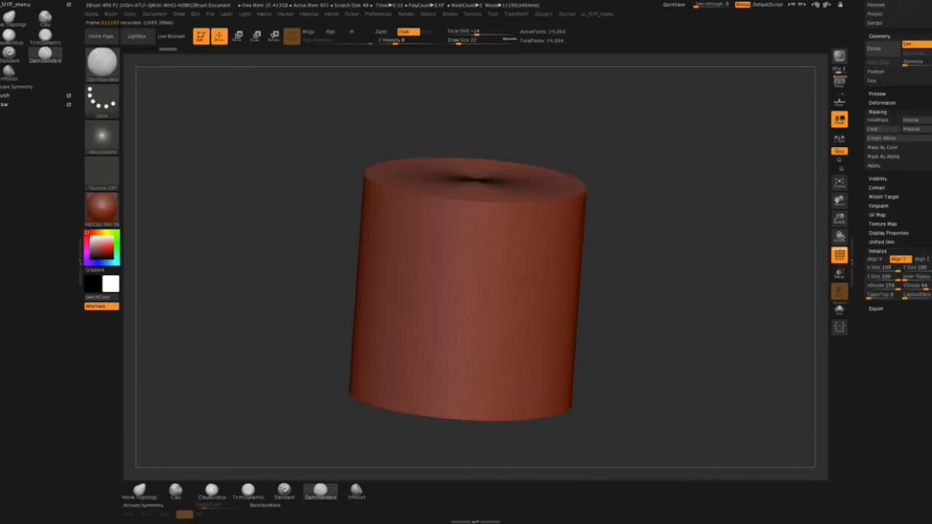
Convert the cylinder primitive to a PolyMesh3D and append it to the axe as a subtool.
scroll(897, 262, up, 10)
click(881, 93)
scroll(898, 262, down, 3)
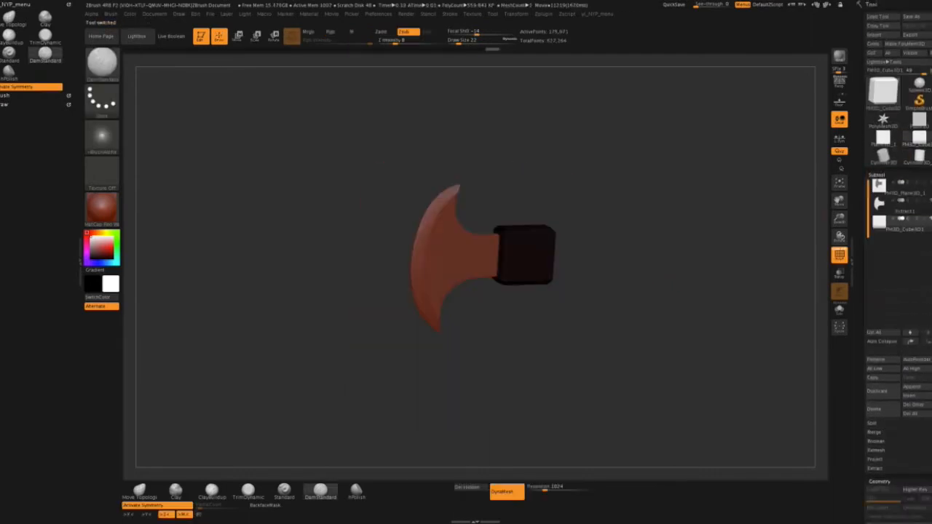
key(shift+f)
drag(656, 248, 648, 219)
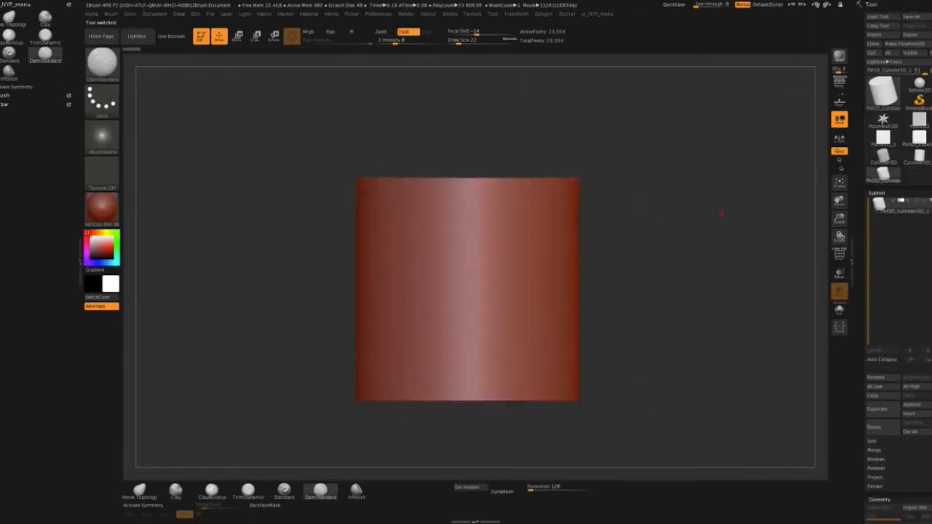
click(905, 44)
drag(717, 189, 723, 243)
click(912, 405)
click(903, 259)
Scale and move the cylinder into a long thin handle running vertically through the block.
key(w)
drag(468, 290, 520, 246)
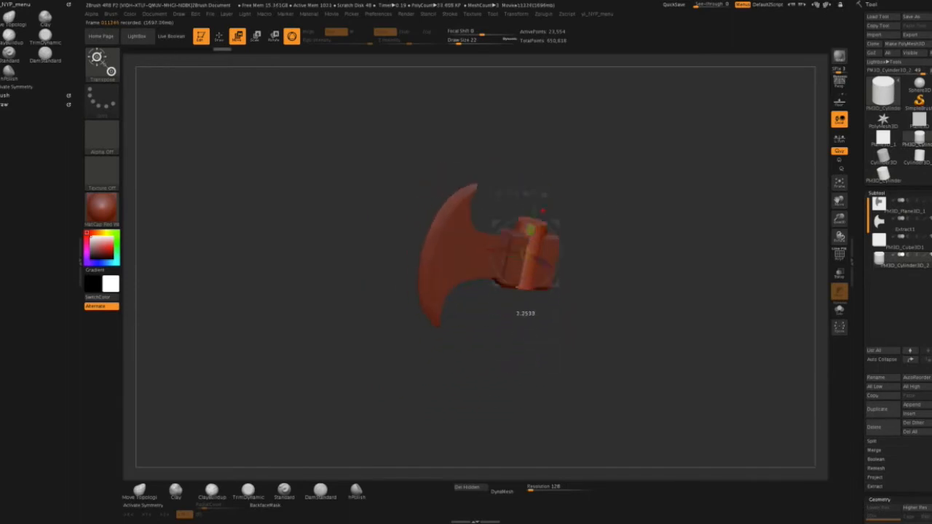
drag(518, 307, 514, 322)
drag(640, 280, 617, 308)
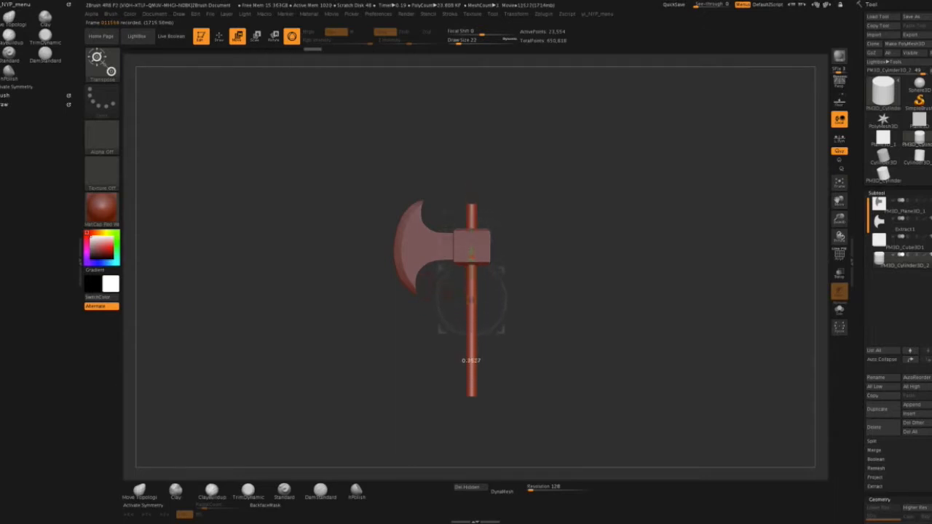
Move the handle down so its upper end sits inside the head block and the rest hangs below it.
drag(636, 276, 560, 270)
alt+drag(560, 270, 565, 310)
drag(472, 281, 472, 288)
mouse_move(581, 274)
mouse_down()
mouse_move(545, 273)
mouse_move(574, 273)
mouse_move(580, 259)
mouse_up()
DynaMesh the handle at resolution 1024 and sculpt raised rings near both ends with the Standard brush, using Y-axis radial symmetry with RadialCount 100.
mouse_move(896, 321)
mouse_down()
mouse_move(895, 230)
mouse_move(896, 320)
mouse_up()
alt+drag(578, 340, 606, 335)
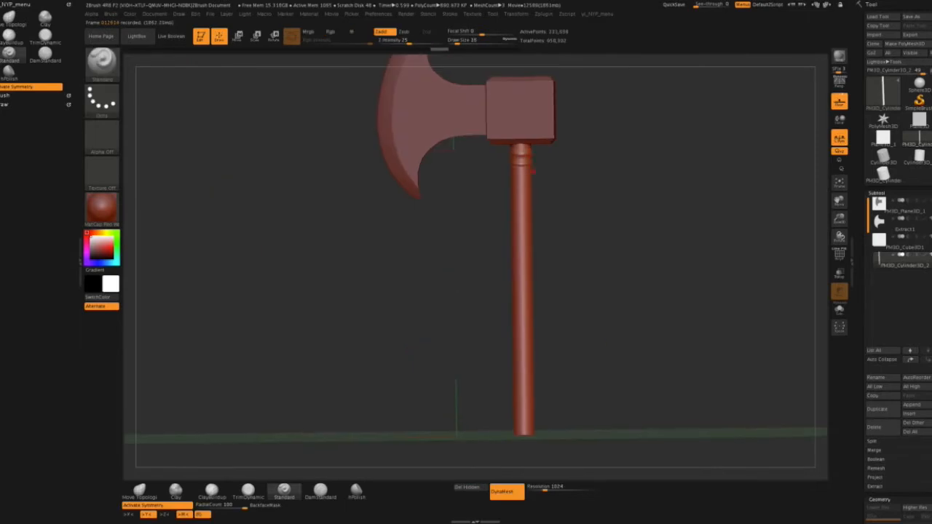
drag(602, 224, 531, 225)
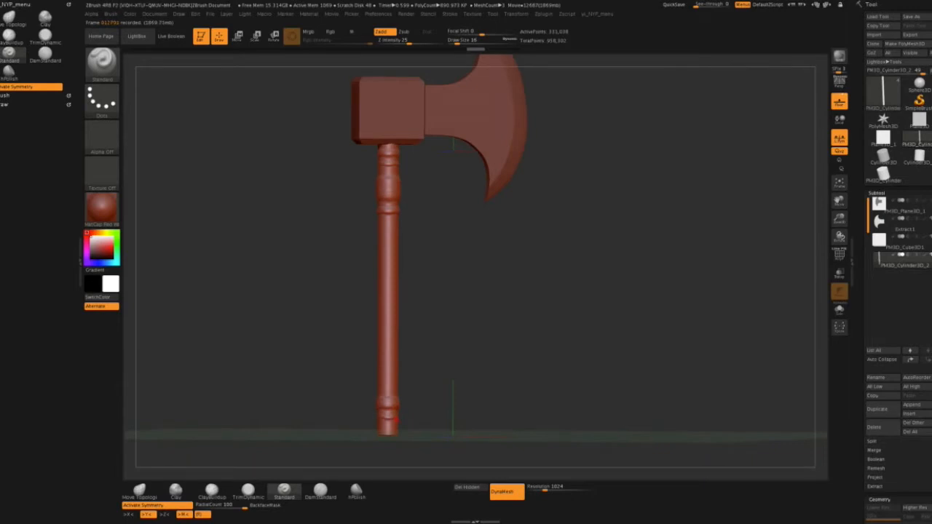
drag(481, 277, 495, 298)
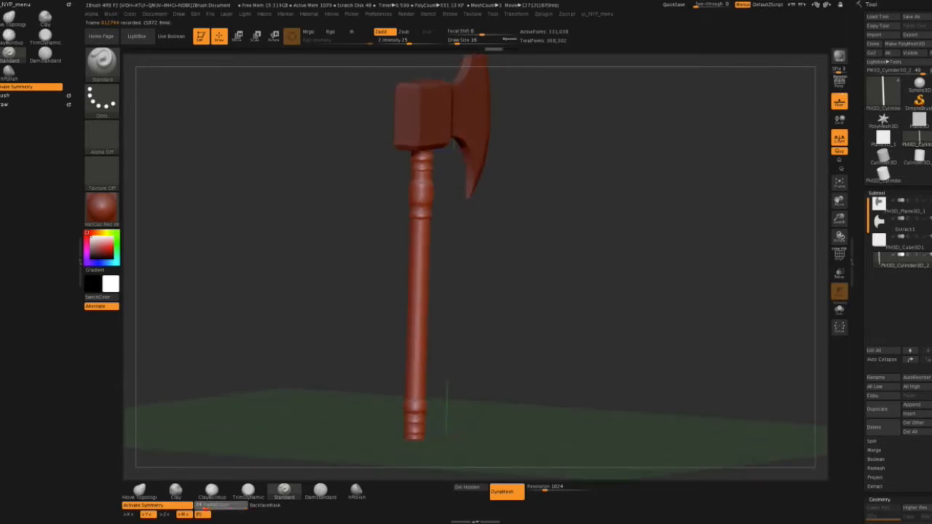
Carve twisted grooves around the handle's shaft with the DamStandard brush, using radial symmetry with RadialCount 16.
mouse_move(475, 262)
mouse_down()
mouse_move(570, 248)
mouse_move(560, 260)
mouse_move(492, 278)
mouse_move(469, 208)
mouse_up()
key(b)
key(d)
key(s)
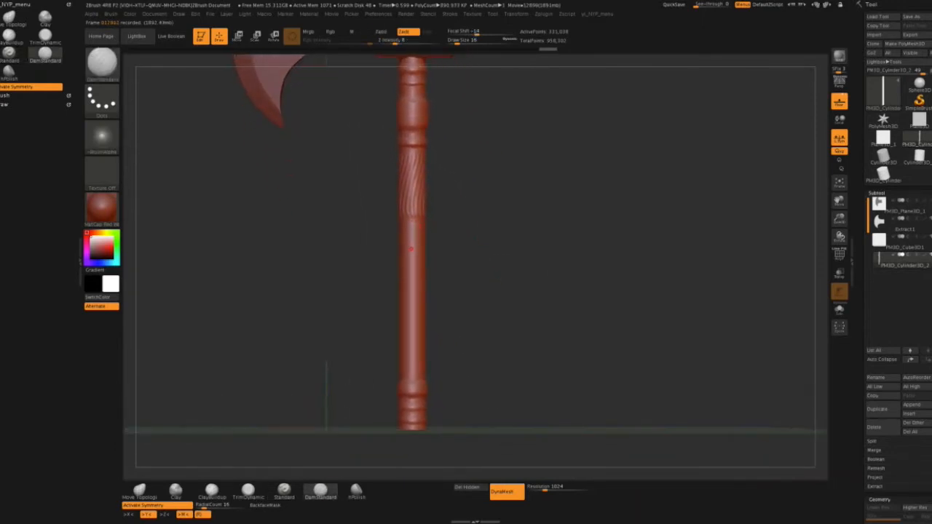
drag(495, 258, 408, 264)
drag(324, 235, 437, 231)
mouse_move(248, 277)
mouse_down()
mouse_move(346, 250)
mouse_move(605, 305)
mouse_move(631, 288)
mouse_move(495, 270)
mouse_move(473, 349)
mouse_up()
Flatten and sharpen the upper handle's rings and bulge with the TrimDynamic brush, using RadialCount 100.
click(244, 490)
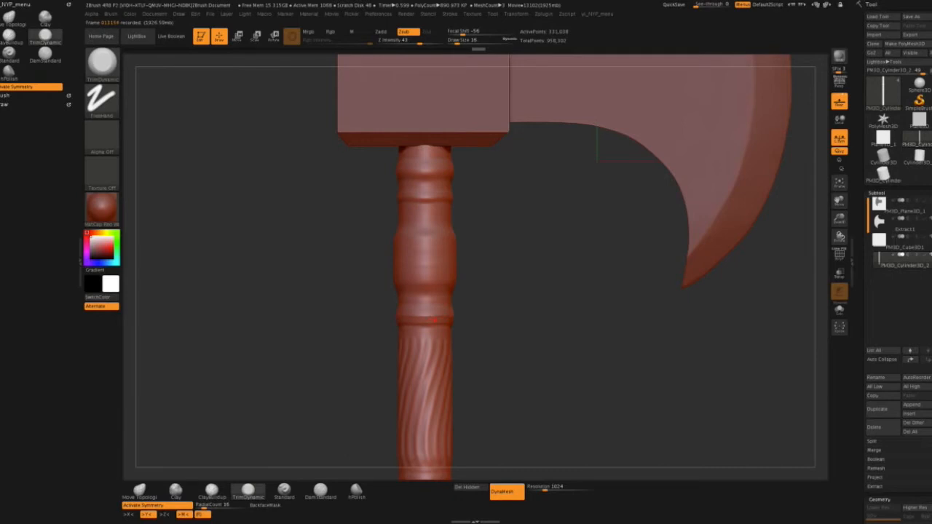
drag(506, 298, 473, 294)
click(356, 490)
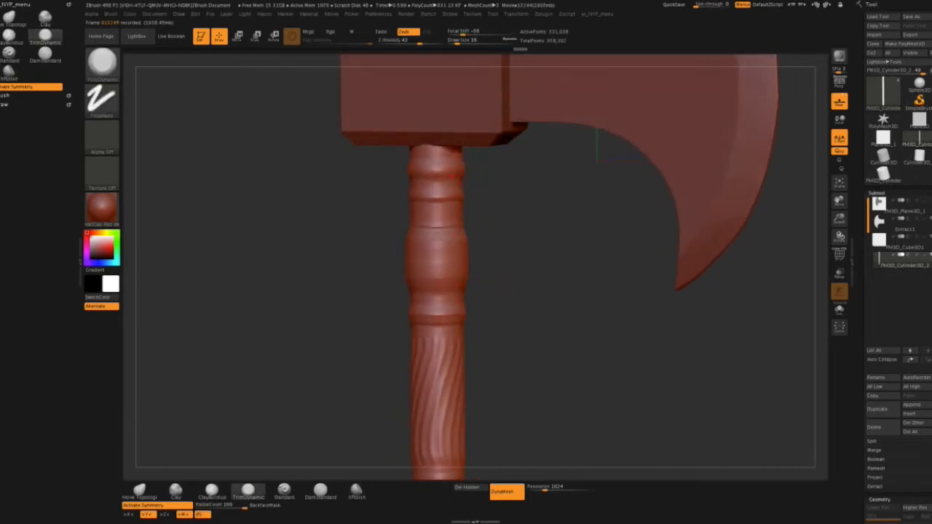
drag(510, 185, 503, 173)
mouse_move(482, 284)
mouse_down()
mouse_move(547, 280)
mouse_move(520, 289)
mouse_move(490, 278)
mouse_move(503, 284)
mouse_up()
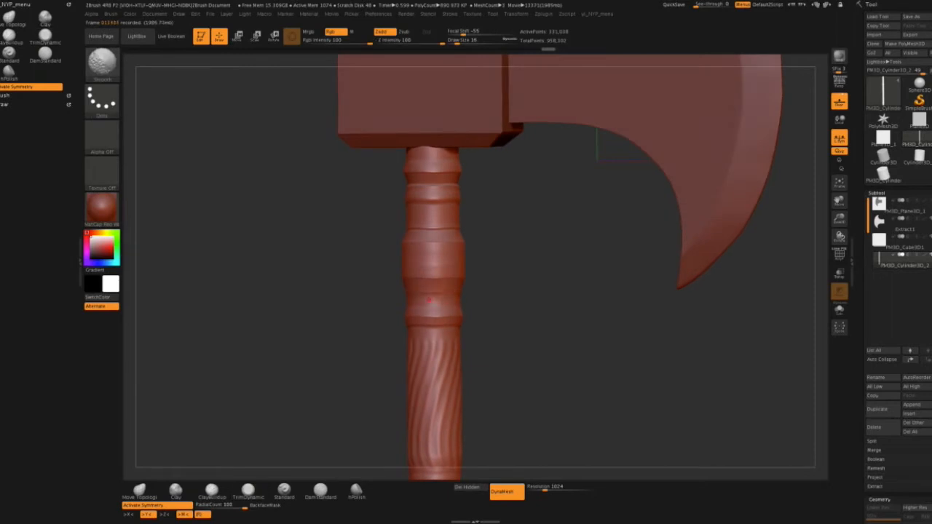
drag(464, 300, 501, 290)
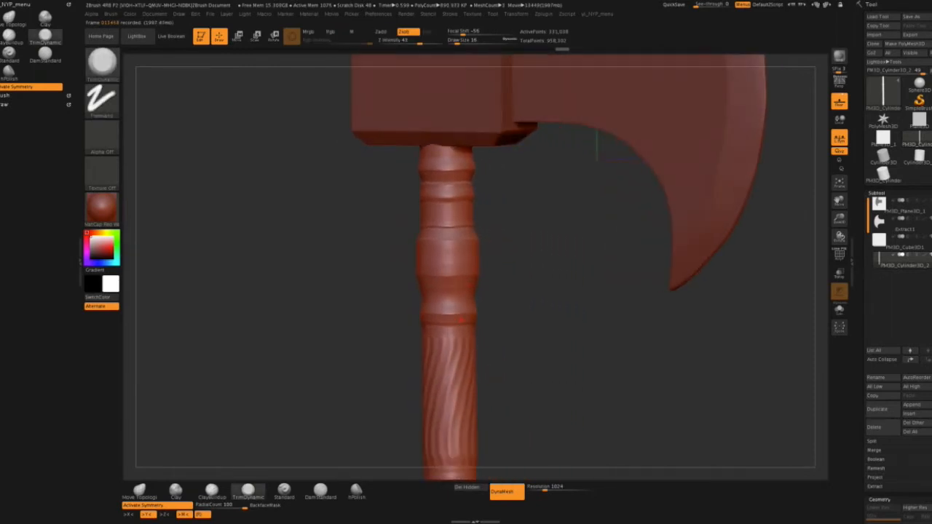
drag(461, 318, 532, 281)
Insert a band of small PolySphere studs around the upper handle's bulge with RadialCount 16.
mouse_move(584, 312)
alt+mouse_down()
mouse_move(607, 279)
mouse_move(672, 284)
alt+mouse_up()
mouse_move(737, 266)
alt+mouse_down()
mouse_move(662, 293)
mouse_move(588, 256)
mouse_move(555, 289)
mouse_move(567, 298)
mouse_move(516, 293)
mouse_move(662, 312)
mouse_move(523, 307)
mouse_move(623, 325)
mouse_move(511, 310)
alt+mouse_up()
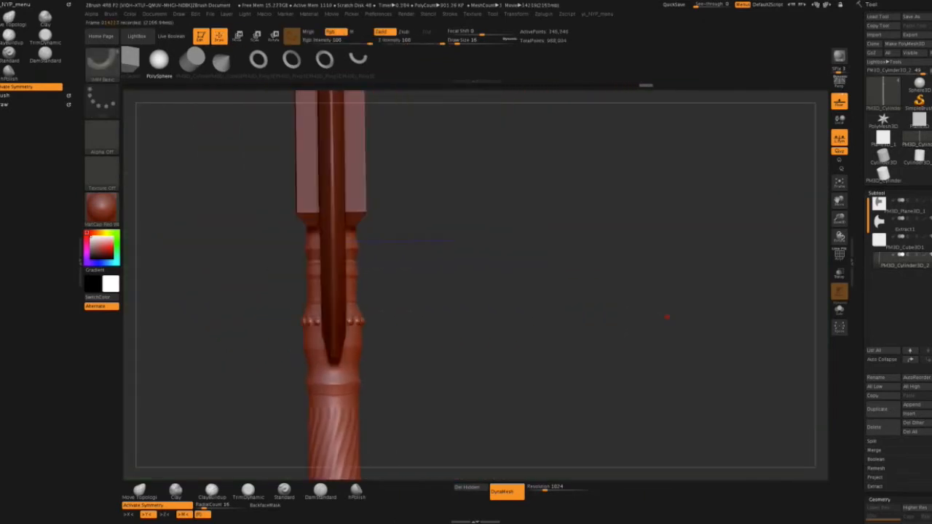
drag(624, 319, 668, 302)
mouse_move(668, 301)
ctrl+right_down()
mouse_move(645, 306)
mouse_move(654, 288)
mouse_move(618, 308)
mouse_move(628, 313)
ctrl+right_up()
mouse_move(628, 312)
mouse_down()
mouse_move(608, 226)
mouse_move(620, 238)
mouse_up()
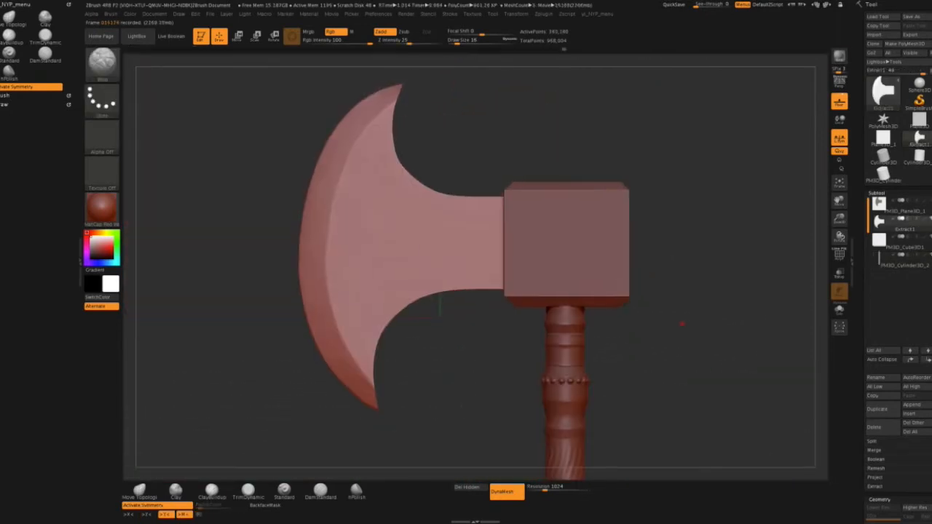
Reduce the Cone3D primitive's sides to a flat-faced pyramid, convert it to a PolyMesh3D and append it to the axe.
ctrl+right_drag(682, 325, 589, 315)
mouse_move(589, 316)
mouse_down()
mouse_move(602, 289)
mouse_move(589, 293)
mouse_move(579, 272)
mouse_up()
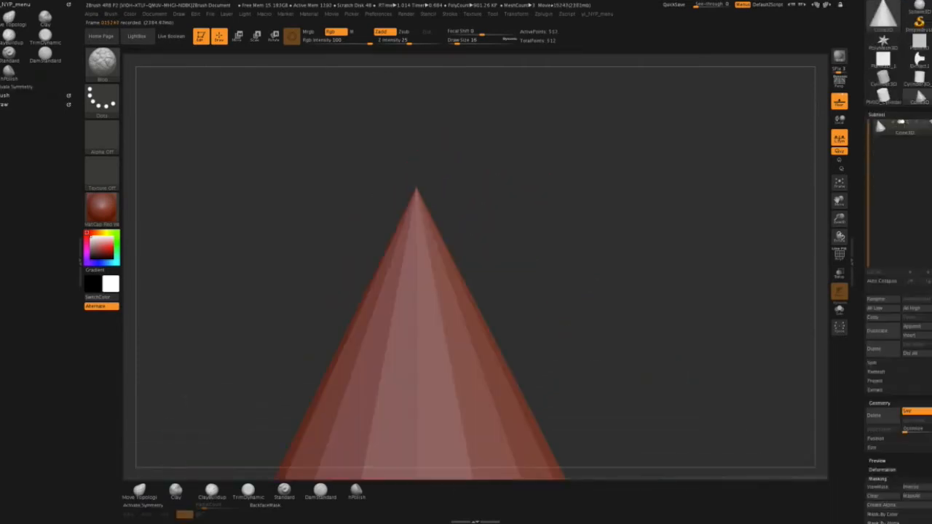
drag(903, 452, 903, 184)
mouse_move(874, 387)
mouse_down()
mouse_move(896, 387)
mouse_move(868, 386)
mouse_up()
mouse_move(651, 370)
mouse_down()
mouse_move(675, 412)
mouse_move(702, 353)
mouse_move(645, 350)
mouse_move(650, 273)
mouse_move(649, 379)
mouse_move(650, 347)
mouse_move(618, 378)
mouse_move(657, 396)
mouse_move(659, 361)
mouse_up()
drag(868, 146, 868, 490)
click(883, 95)
click(804, 95)
scroll(895, 292, down, 10)
drag(868, 80, 868, 485)
Undo the accidental blade transform, then select the pyramid, scale it down and move it above the axe head.
key(w)
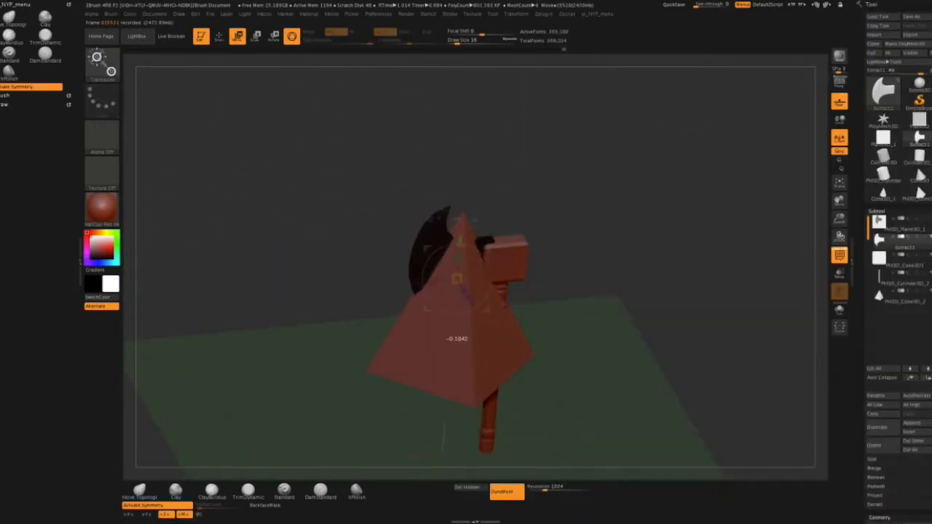
key(ctrl+z)
alt+click(463, 306)
drag(467, 251, 468, 139)
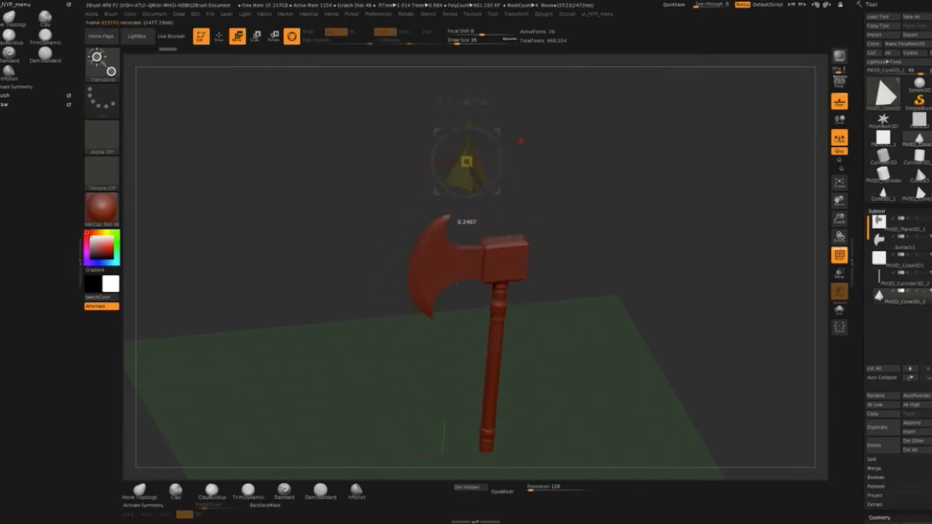
drag(627, 240, 672, 227)
Shape the pyramid into a tall narrow spike centred just above the head block and hide its polyframe.
click(840, 159)
drag(761, 237, 630, 291)
drag(559, 158, 560, 124)
key(shift+f)
drag(630, 198, 634, 200)
drag(562, 165, 642, 248)
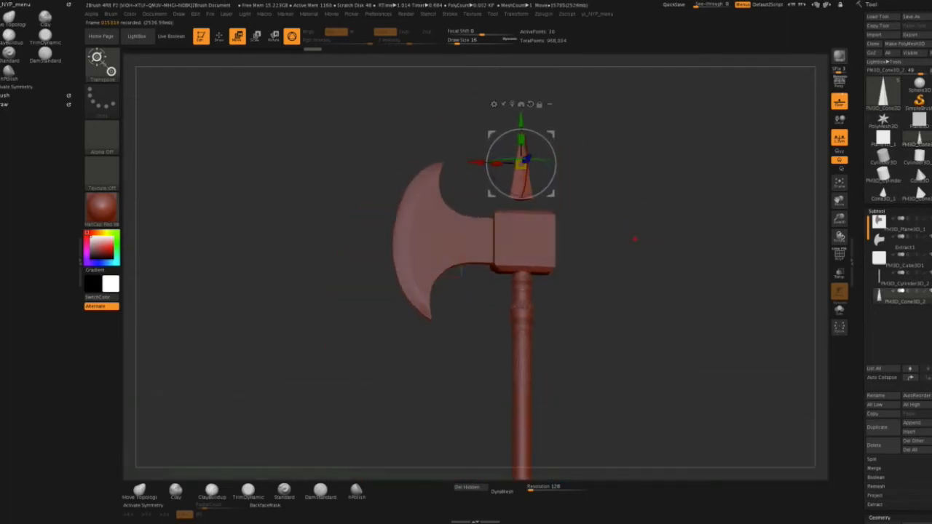
Append a cylinder and scale and move it into a small collar joining the spike to the head block.
alt+drag(639, 250, 621, 307)
click(912, 423)
click(733, 349)
drag(473, 201, 494, 201)
alt+click(576, 228)
drag(408, 327, 460, 328)
drag(499, 327, 392, 283)
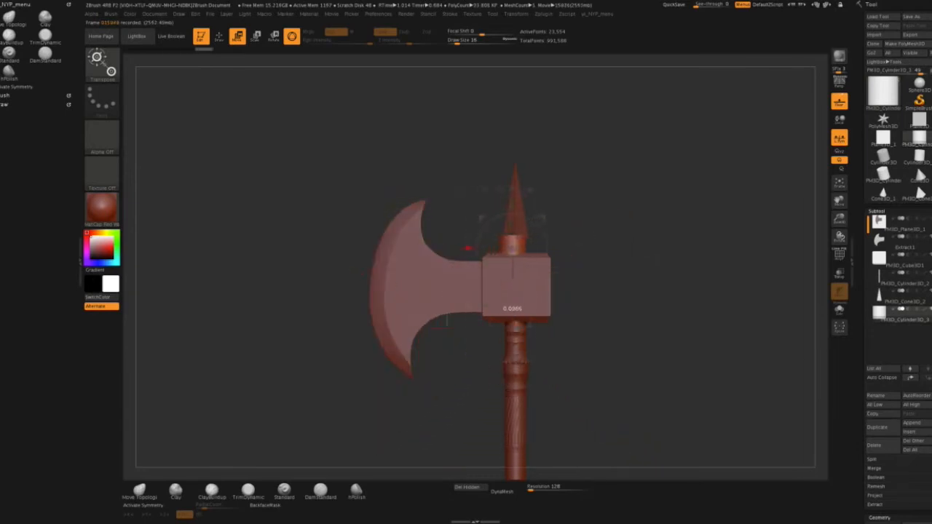
mouse_move(553, 223)
mouse_down()
mouse_move(636, 230)
mouse_move(658, 214)
mouse_move(613, 241)
mouse_move(614, 254)
mouse_move(579, 281)
mouse_move(591, 287)
mouse_move(645, 254)
mouse_move(628, 247)
mouse_move(597, 265)
mouse_move(604, 295)
mouse_move(651, 257)
mouse_move(702, 265)
mouse_move(640, 246)
mouse_up()
key(q)
Append the round cone primitive to the axe as a new subtool.
mouse_move(573, 255)
alt+mouse_down()
mouse_move(560, 293)
mouse_move(541, 296)
mouse_move(547, 314)
mouse_move(544, 269)
alt+mouse_up()
click(912, 423)
click(903, 333)
drag(923, 343, 923, 298)
click(875, 400)
Scale the round cone down, turn it point-down and fit it onto the handle's lower end as a pointed pommel.
key(e)
drag(384, 180, 356, 217)
drag(437, 343, 437, 340)
drag(604, 335, 586, 340)
drag(455, 381, 405, 407)
shift+drag(510, 356, 526, 358)
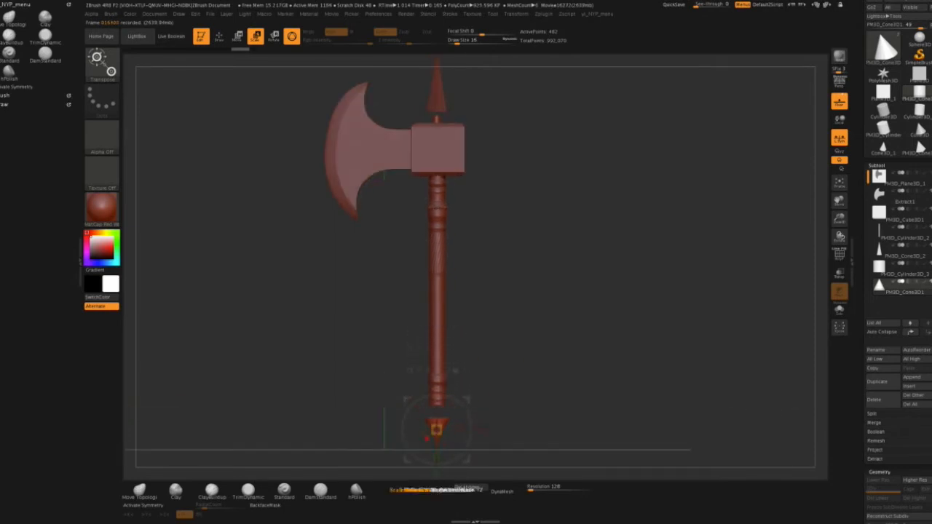
mouse_move(526, 357)
mouse_down()
mouse_move(466, 370)
mouse_move(521, 368)
mouse_up()
mouse_move(896, 309)
mouse_down()
mouse_move(896, 342)
mouse_move(895, 313)
mouse_up()
key(q)
mouse_move(571, 256)
alt+mouse_down()
mouse_move(641, 272)
mouse_move(524, 293)
mouse_move(553, 292)
mouse_move(574, 350)
mouse_move(558, 377)
mouse_move(581, 351)
mouse_move(568, 322)
mouse_move(579, 329)
mouse_move(575, 312)
alt+mouse_up()
Browse the body-part meshes of the IMM BParts brush, then reselect the top spike.
key(b)
key(i)
key(b)
drag(514, 48, 691, 56)
drag(643, 236, 626, 260)
shift+drag(621, 257, 616, 251)
alt+click(473, 181)
key(w)
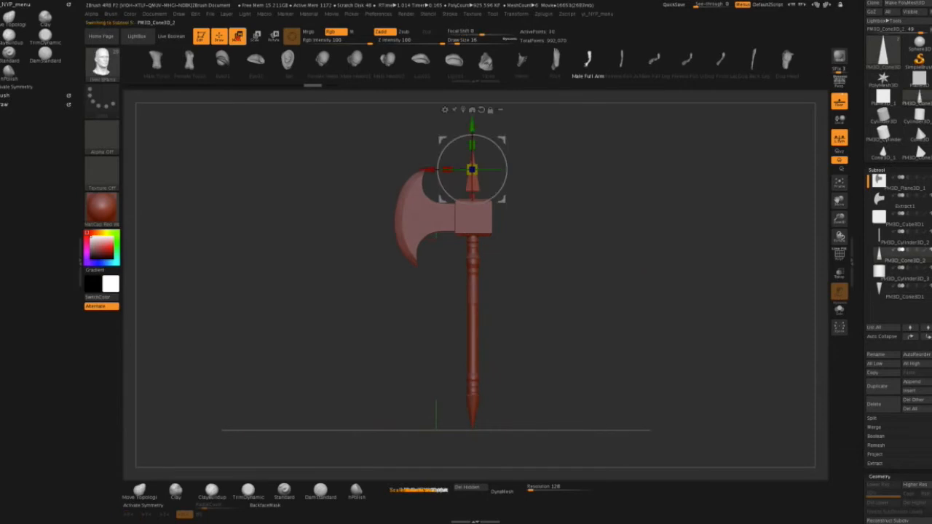
Load the skeleton tool from LightBox, make the cranium the active subtool and show its polyframe.
key(comma)
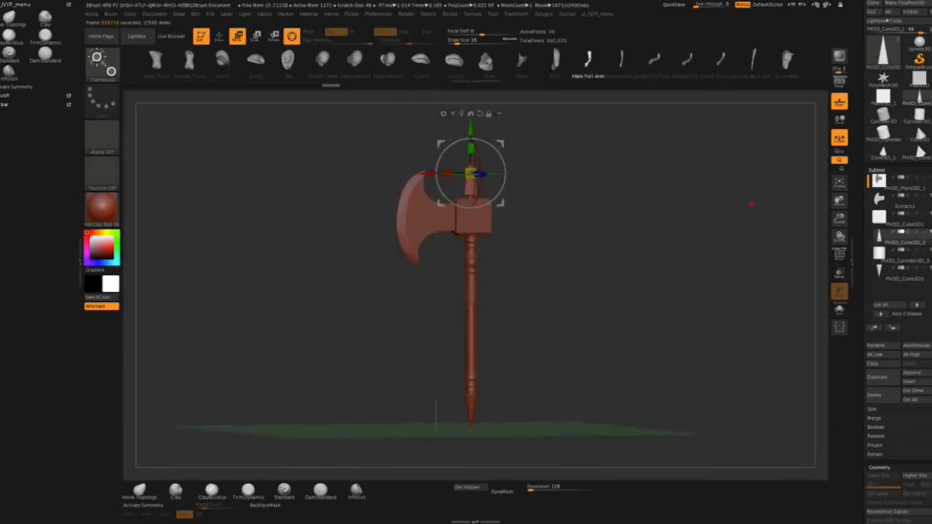
drag(751, 202, 756, 223)
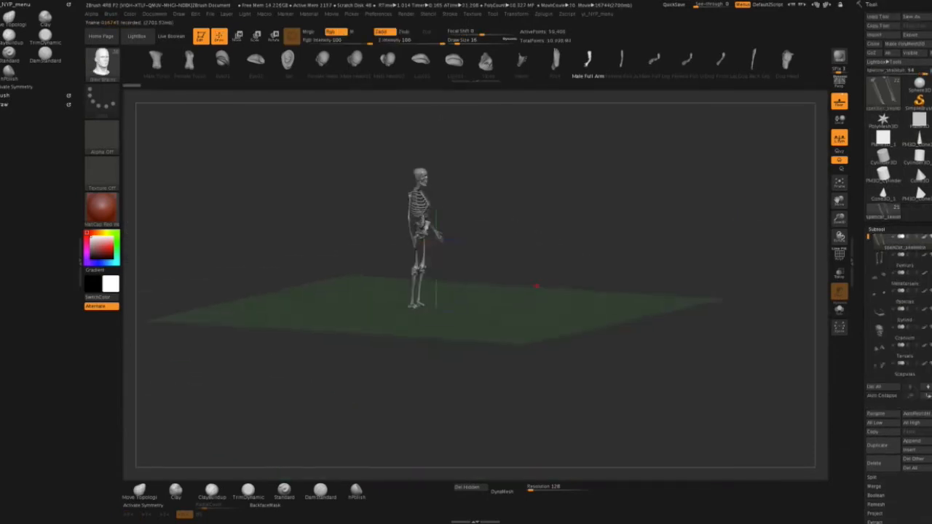
drag(553, 277, 616, 264)
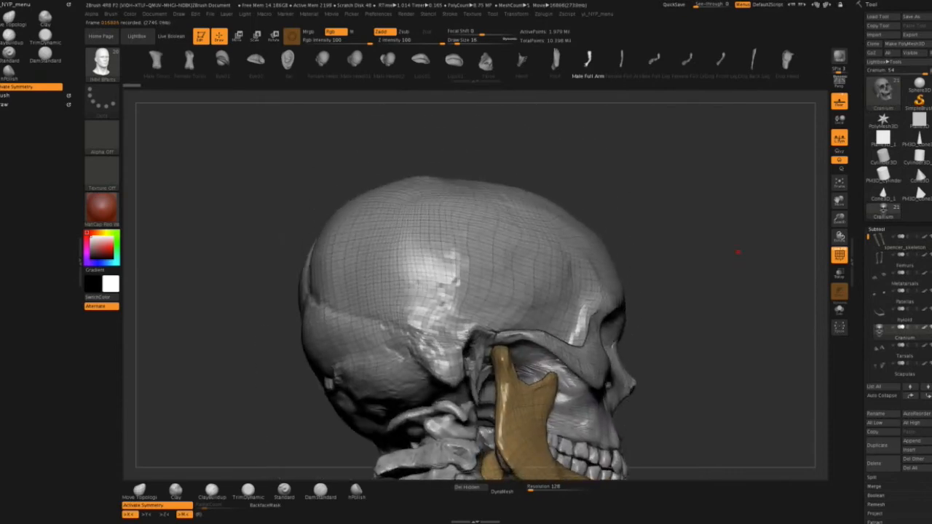
drag(738, 252, 691, 277)
key(f)
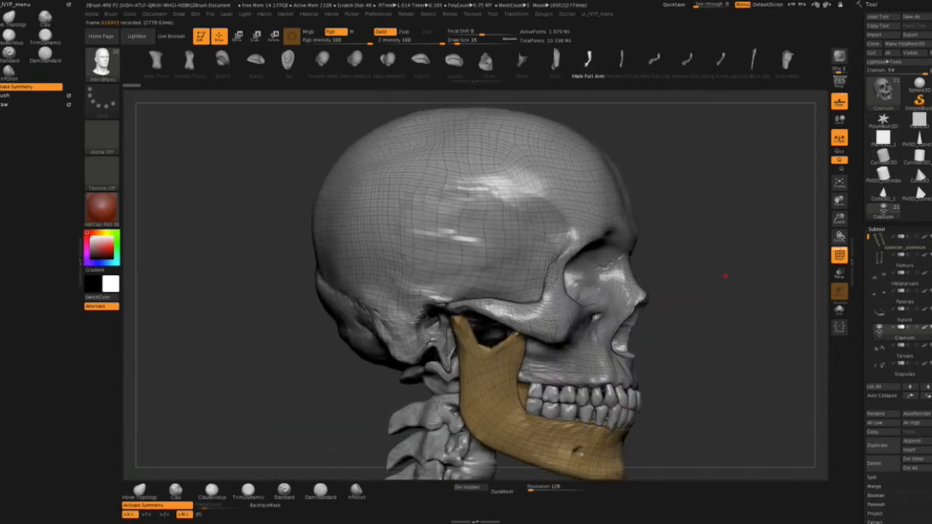
drag(724, 273, 591, 285)
Combine the skull parts into a single new tool with MergeVisible and make that merged tool active.
mouse_move(862, 219)
mouse_down()
mouse_move(862, 204)
mouse_move(862, 215)
mouse_up()
drag(869, 233, 868, 234)
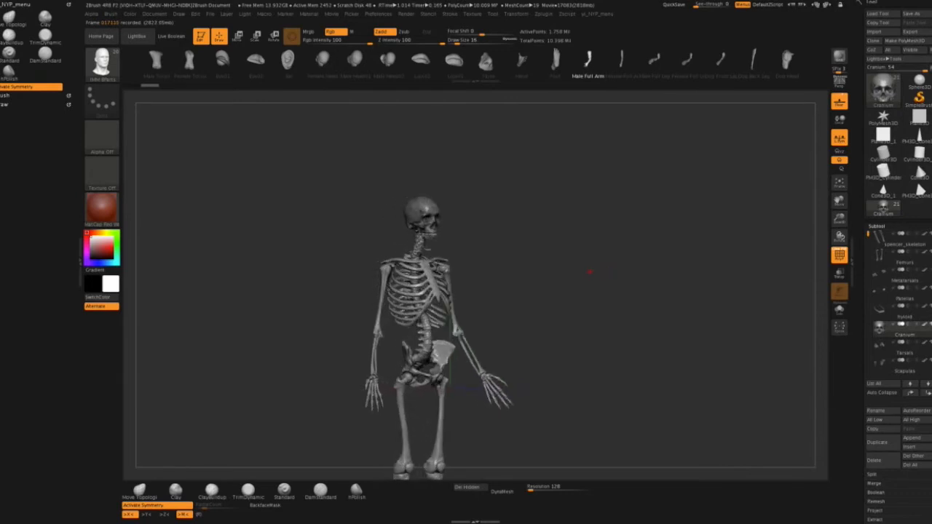
drag(862, 393, 862, 223)
drag(587, 311, 568, 313)
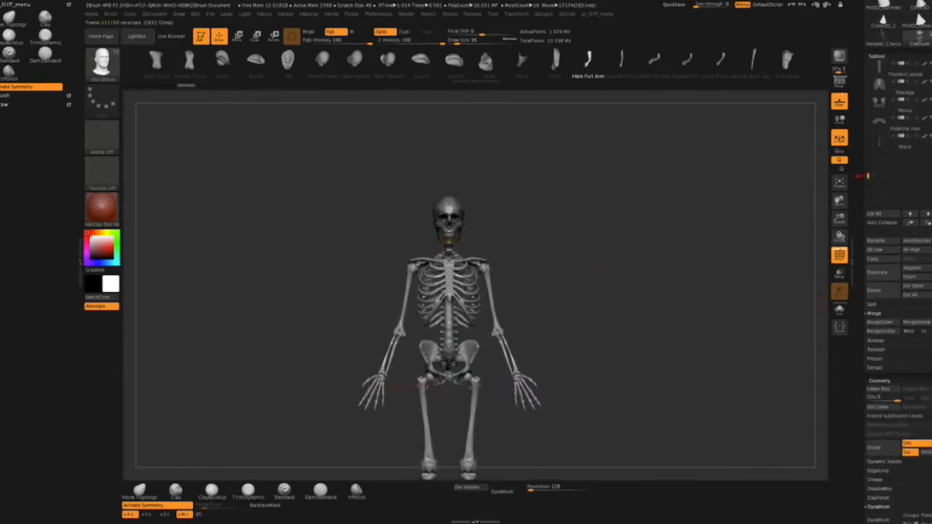
click(883, 36)
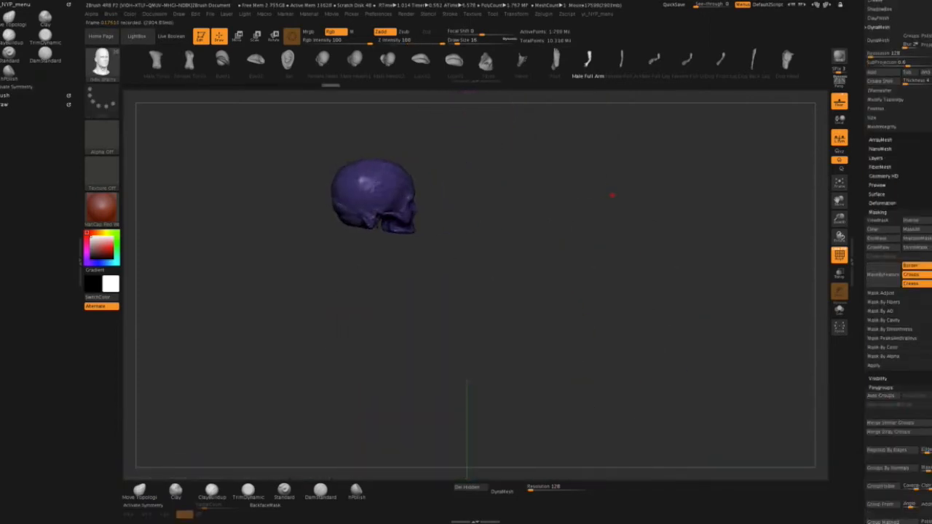
Create an InsertMesh brush from the merged cranium and return to the axe tool.
mouse_move(613, 196)
alt+mouse_down()
mouse_move(684, 181)
mouse_move(747, 223)
mouse_move(709, 238)
mouse_move(735, 204)
mouse_move(720, 258)
mouse_move(719, 158)
alt+mouse_up()
key(f)
mouse_move(718, 278)
alt+mouse_down()
mouse_move(661, 285)
mouse_move(701, 285)
alt+mouse_up()
scroll(898, 263, up, 10)
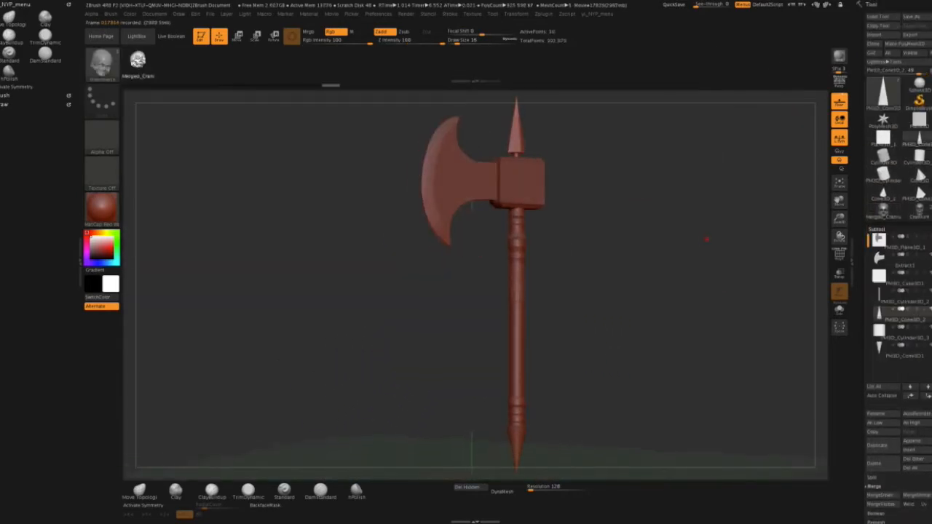
Insert mirrored skulls on both faces of the head block with Z symmetry, then rotate and move them to sit partly embedded.
drag(707, 239, 698, 250)
drag(521, 186, 527, 187)
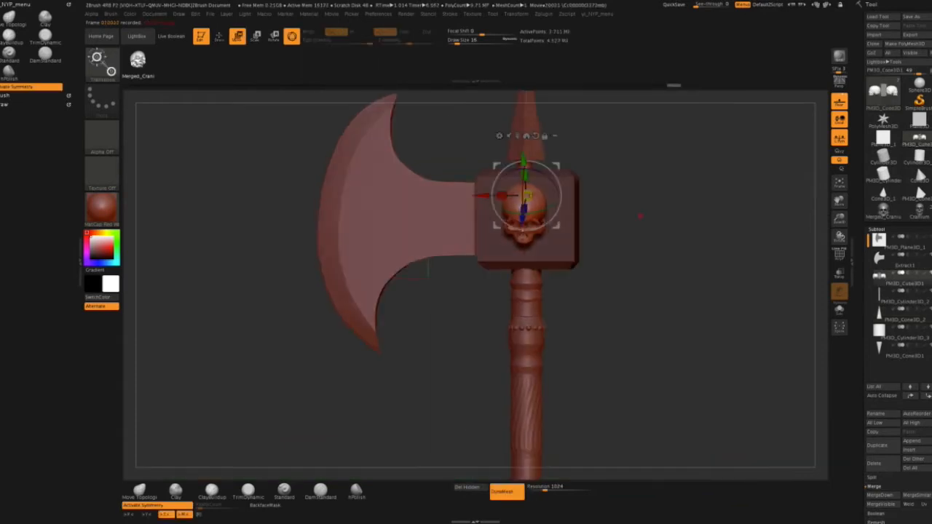
drag(626, 184, 650, 183)
drag(523, 167, 510, 171)
drag(640, 180, 649, 202)
drag(501, 195, 534, 190)
mouse_move(645, 194)
mouse_down()
mouse_move(672, 179)
mouse_move(669, 158)
mouse_move(637, 172)
mouse_move(635, 184)
mouse_up()
drag(512, 194, 506, 193)
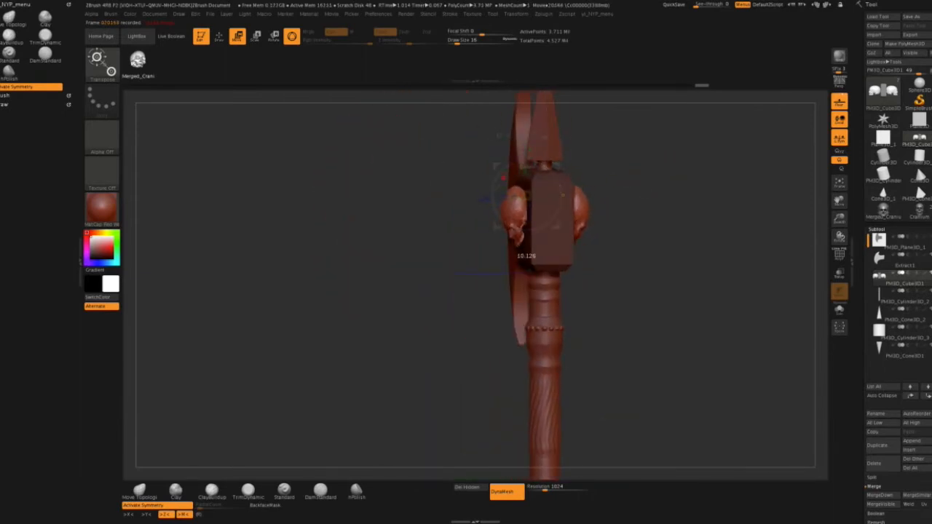
drag(648, 197, 636, 181)
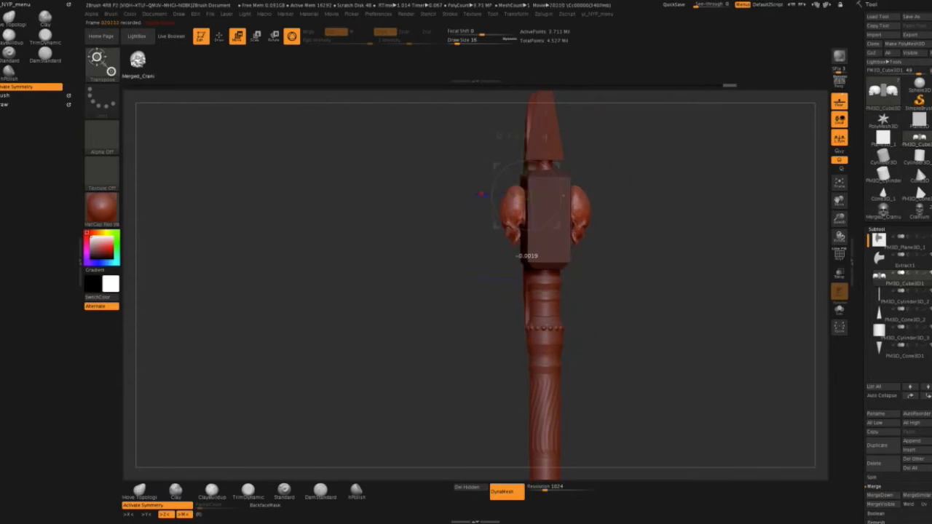
drag(486, 194, 487, 194)
Fuse the skulls into the head block by remeshing it with DynaMesh at resolution 1024.
drag(635, 197, 673, 211)
key(q)
key(f)
mouse_move(657, 280)
mouse_down()
mouse_move(624, 287)
mouse_move(654, 295)
mouse_move(658, 280)
mouse_move(600, 257)
mouse_move(629, 262)
mouse_move(644, 280)
mouse_move(590, 202)
mouse_move(588, 222)
mouse_move(563, 253)
mouse_move(556, 241)
mouse_move(520, 262)
mouse_move(578, 246)
mouse_move(273, 126)
mouse_up()
drag(450, 227, 593, 227)
Append another cylinder to the axe and make it the active subtool.
click(921, 442)
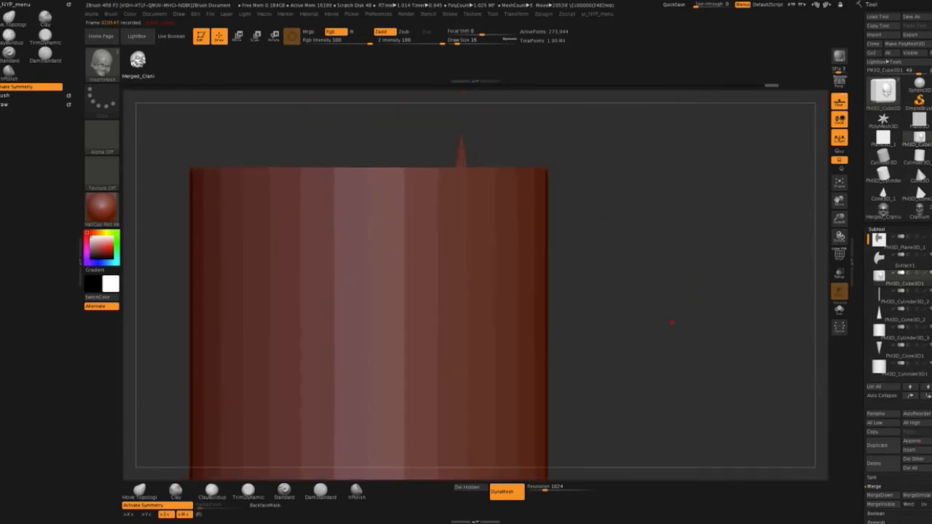
alt+drag(674, 323, 580, 305)
drag(867, 242, 868, 298)
click(903, 297)
drag(546, 291, 546, 312)
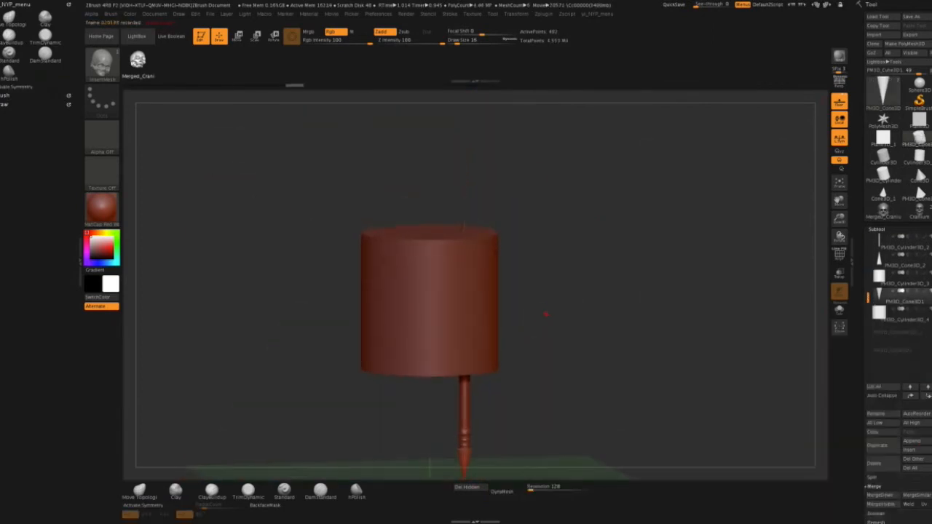
alt+click(472, 309)
Rotate the cylinder to face the blade's side and scale it down to a disc at the head block.
key(r)
drag(435, 278, 437, 335)
mouse_move(428, 300)
mouse_down()
mouse_move(438, 294)
mouse_move(419, 310)
mouse_up()
drag(525, 292, 539, 396)
drag(373, 357, 468, 355)
drag(509, 405, 509, 370)
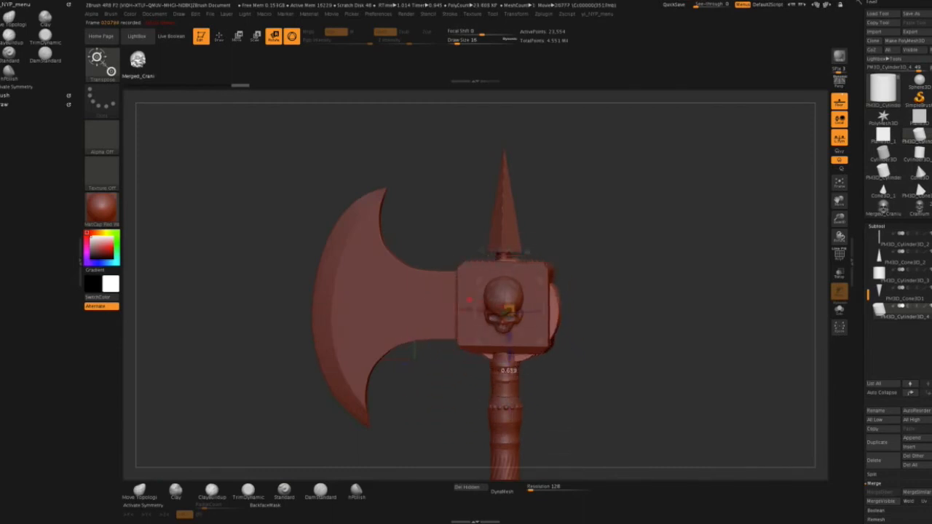
Move the disc to the joint between blade and head block and adjust its thickness.
shift+drag(601, 308, 614, 308)
drag(480, 355, 481, 351)
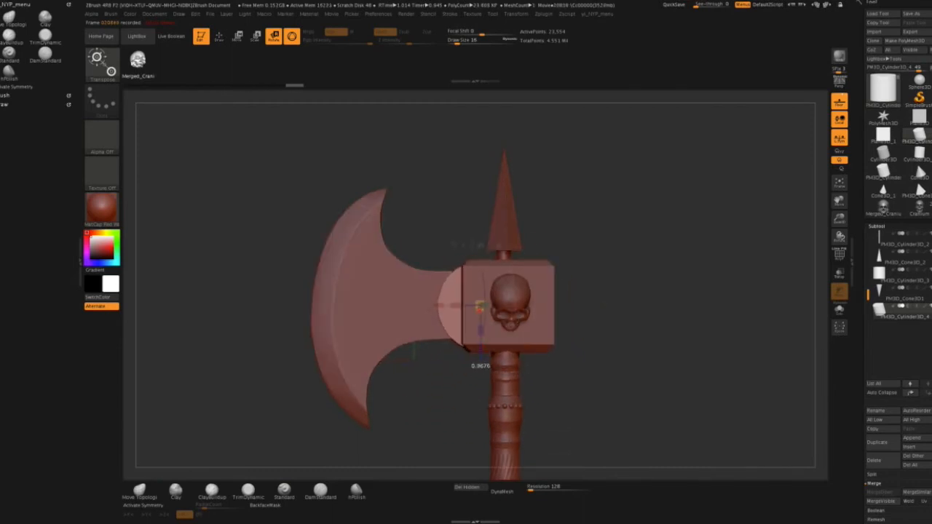
drag(608, 318, 542, 320)
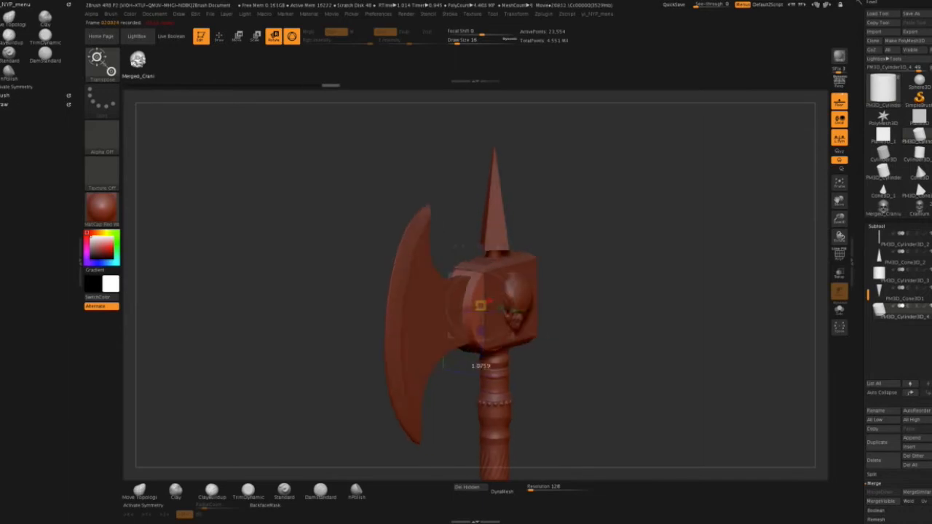
drag(642, 308, 697, 307)
drag(476, 278, 484, 278)
drag(672, 344, 671, 315)
Cut the disc's rim at an angle to bevel its edge.
alt+drag(671, 314, 646, 329)
ctrl+shift+drag(655, 204, 410, 412)
mouse_move(611, 354)
mouse_down()
mouse_move(639, 356)
mouse_move(606, 355)
mouse_up()
drag(869, 350, 869, 203)
drag(868, 408, 868, 158)
click(885, 354)
click(879, 335)
drag(628, 336, 614, 359)
DynaMesh the disc at resolution 1024 and flatten its beveled rim with the TrimDynamic brush using Z symmetry.
mouse_move(868, 371)
mouse_down()
mouse_move(868, 174)
mouse_move(868, 383)
mouse_up()
click(878, 292)
click(880, 306)
drag(636, 319, 669, 305)
click(880, 306)
drag(868, 313, 867, 336)
click(884, 343)
click(881, 328)
drag(620, 300, 639, 271)
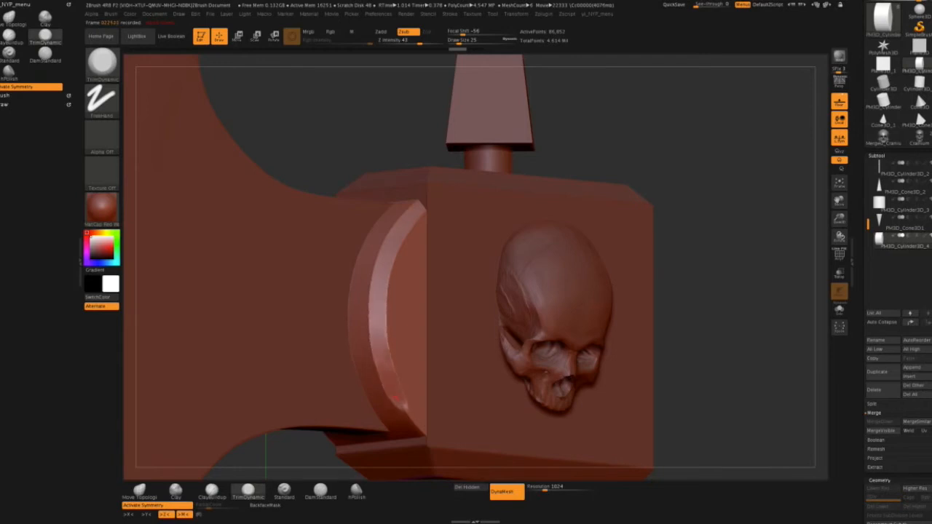
Select the blade and flatten the bevel along its cutting edge with the TrimDynamic brush.
drag(772, 310, 735, 289)
key(f)
alt+drag(685, 266, 485, 333)
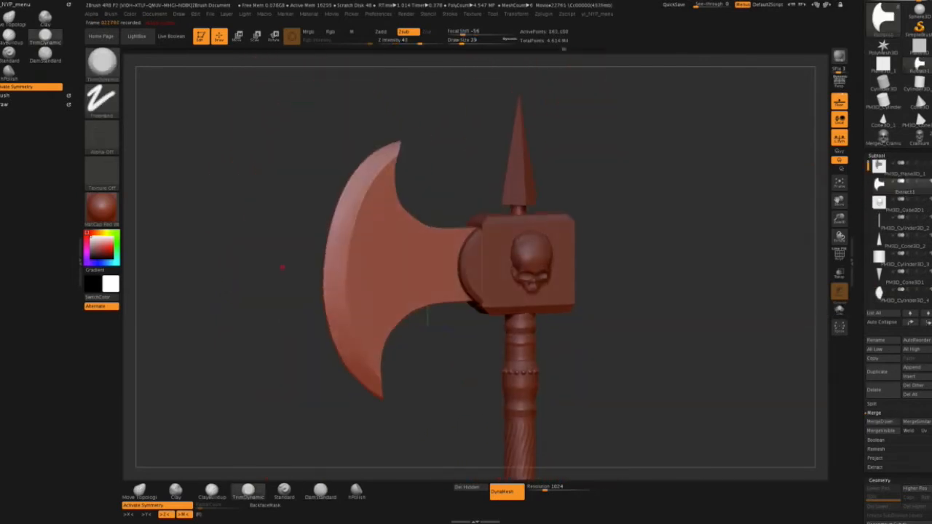
alt+drag(282, 267, 385, 269)
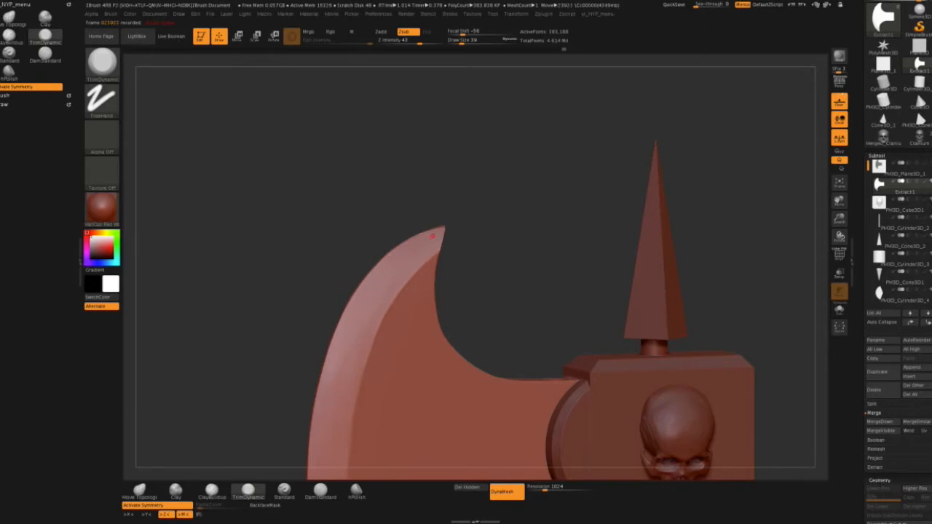
drag(471, 236, 485, 235)
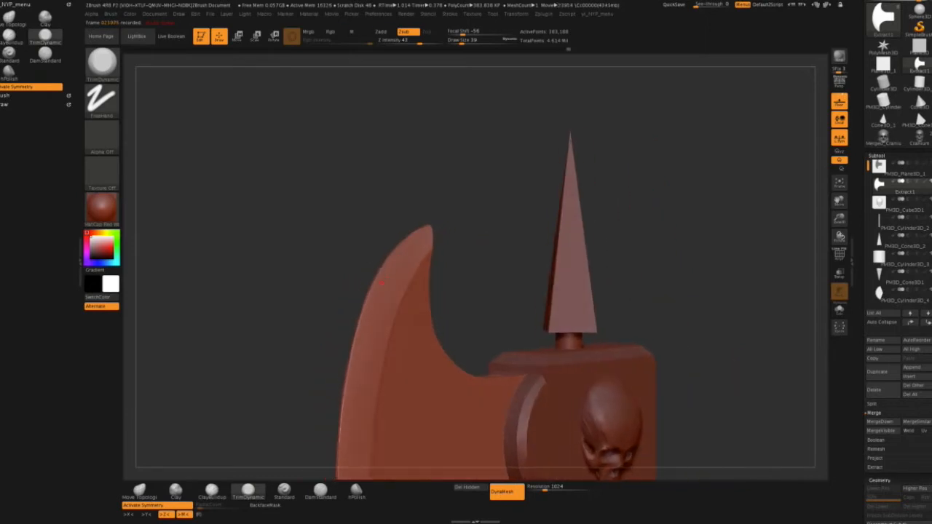
drag(351, 359, 347, 291)
alt+drag(337, 378, 306, 230)
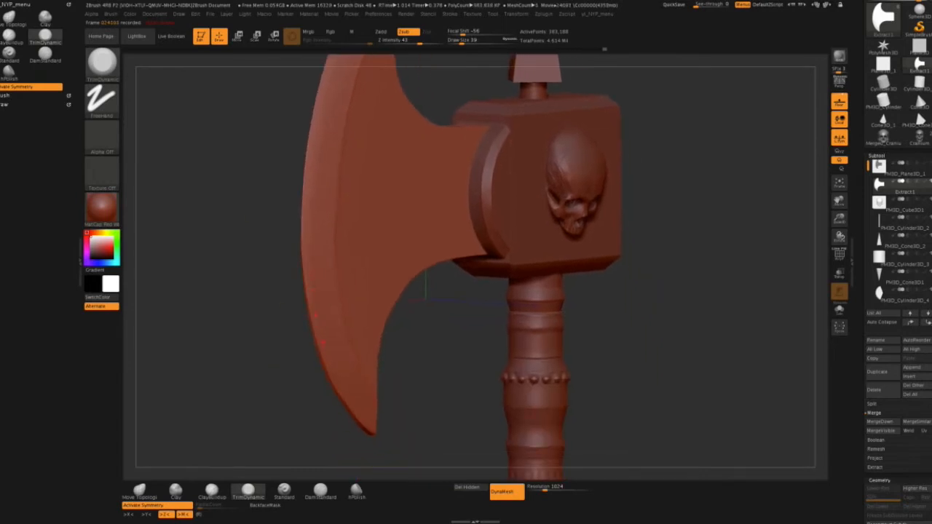
drag(337, 388, 313, 357)
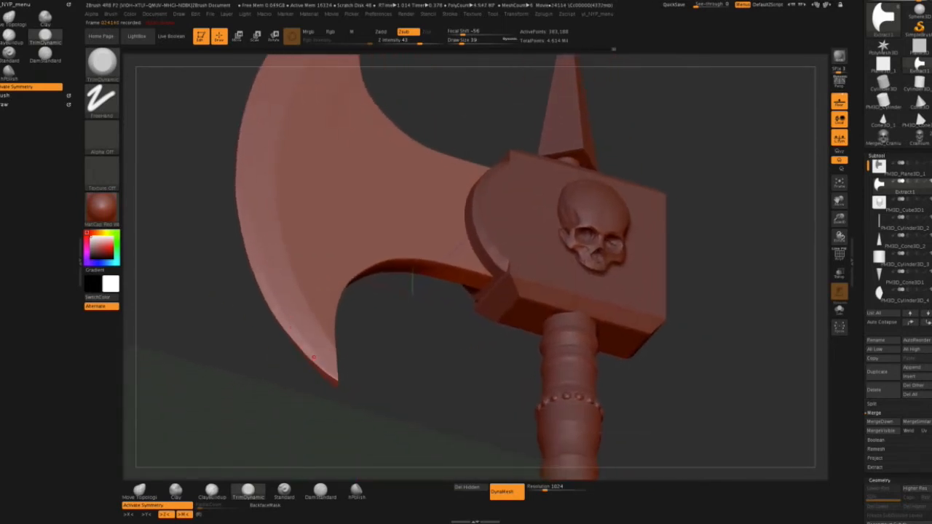
Even out the bevel around the blade's upper tip with the TrimDynamic brush.
drag(412, 288, 504, 224)
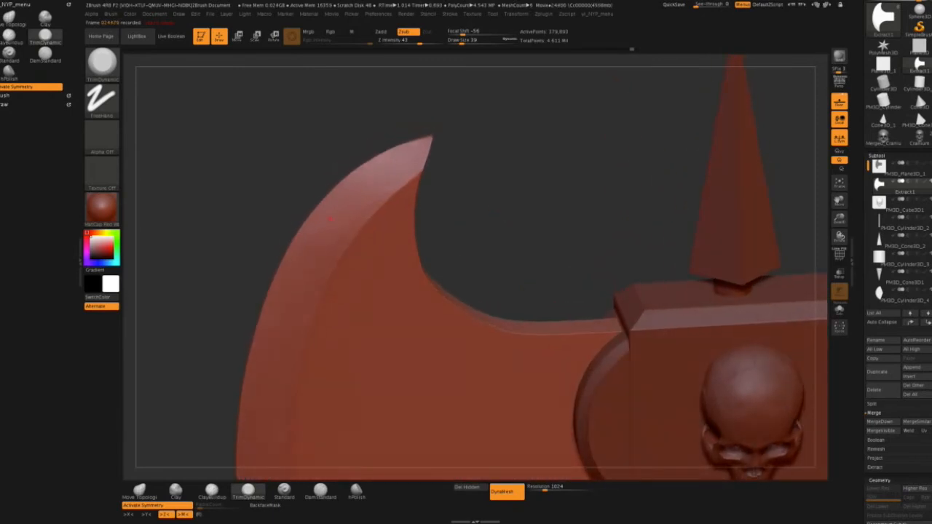
drag(492, 151, 304, 259)
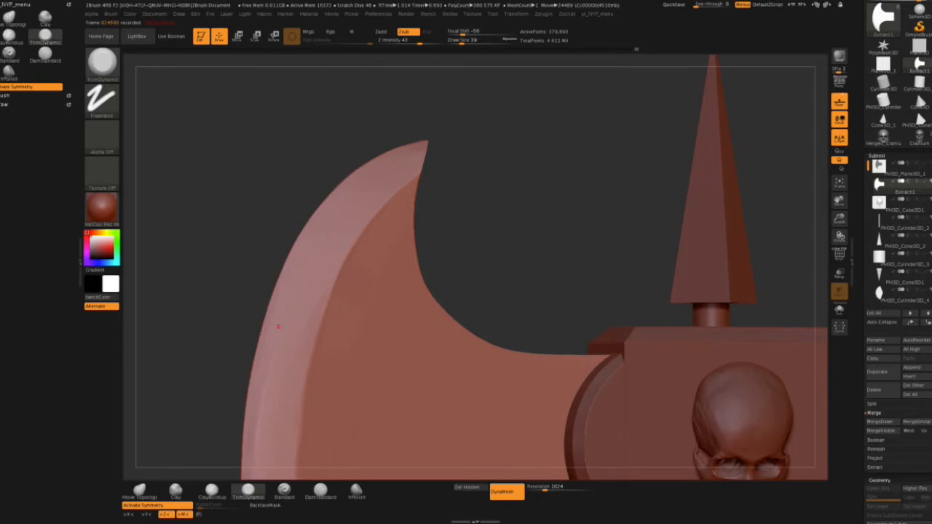
drag(511, 198, 575, 114)
alt+drag(526, 463, 515, 393)
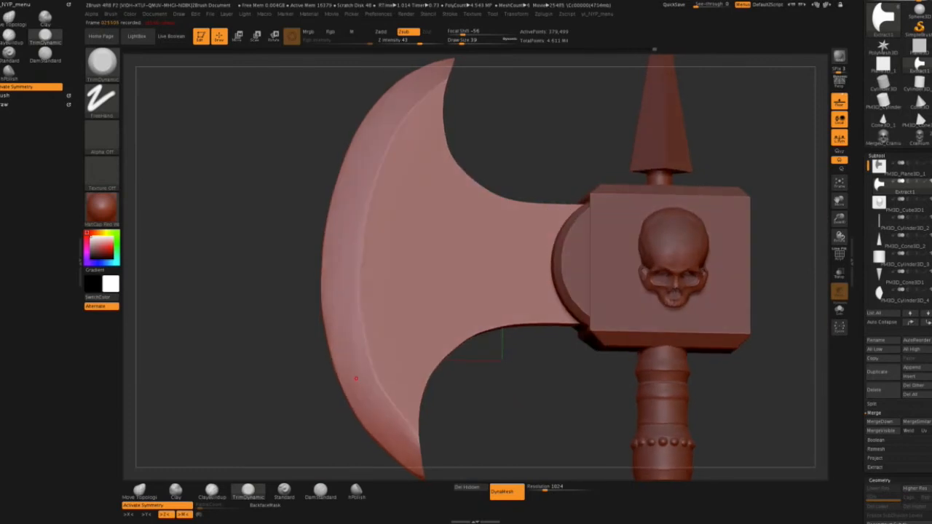
Polish the blade's bevel and the ridge bordering it from tip to tip with the hPolish brush.
click(357, 491)
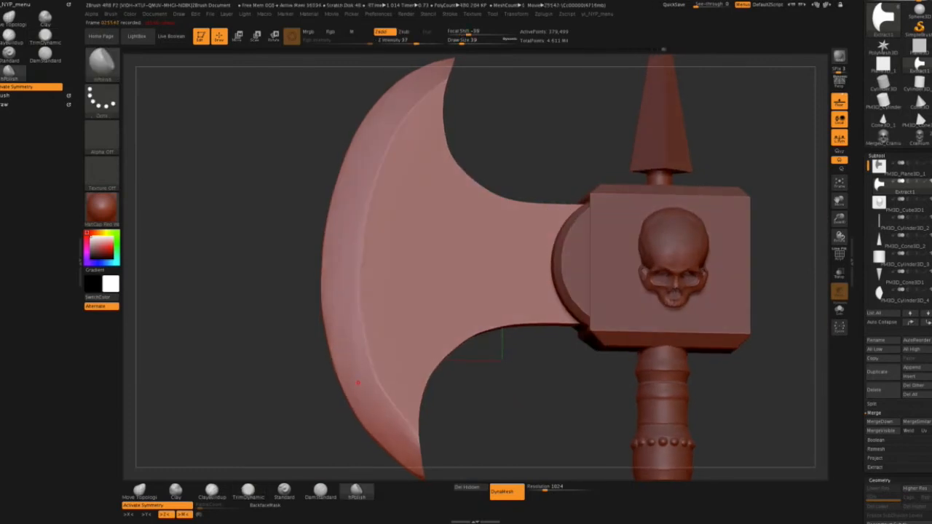
mouse_move(256, 290)
mouse_down()
mouse_move(247, 280)
mouse_move(245, 289)
mouse_move(255, 282)
mouse_up()
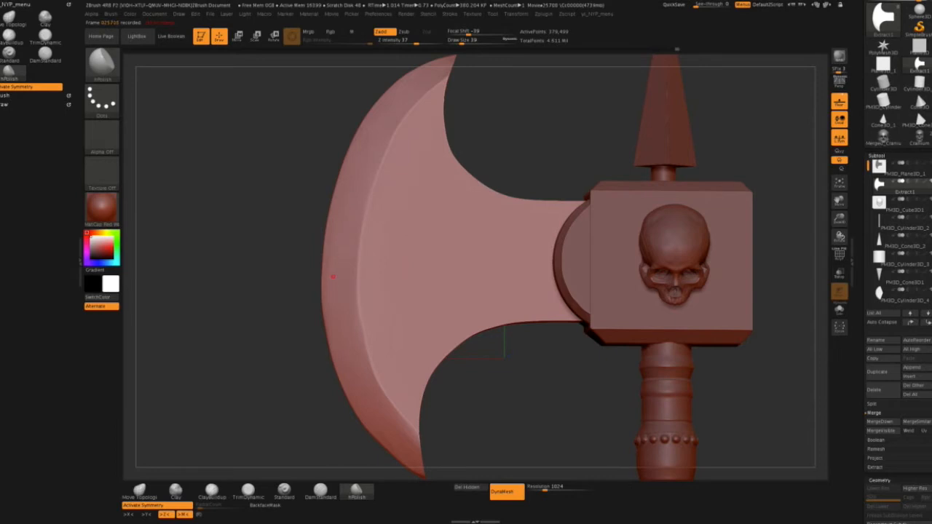
drag(277, 357, 278, 349)
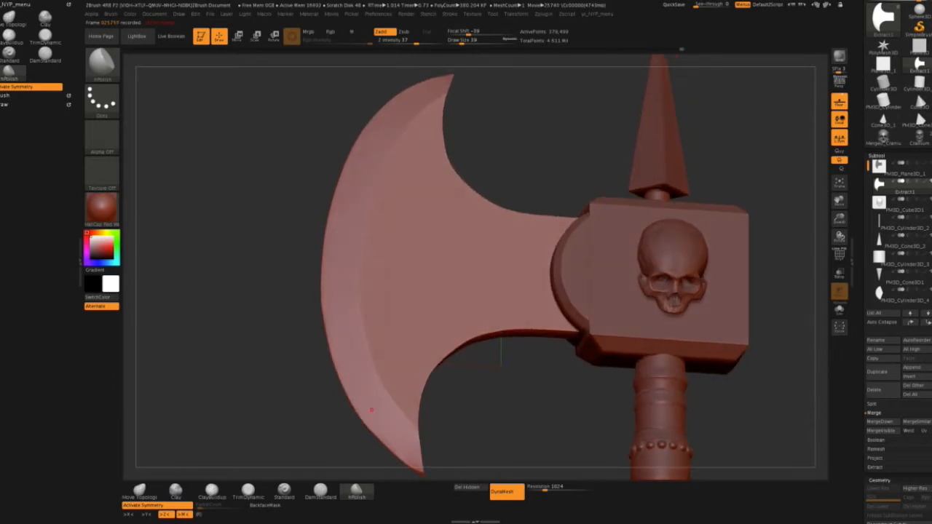
drag(456, 423, 462, 437)
alt+drag(230, 273, 218, 380)
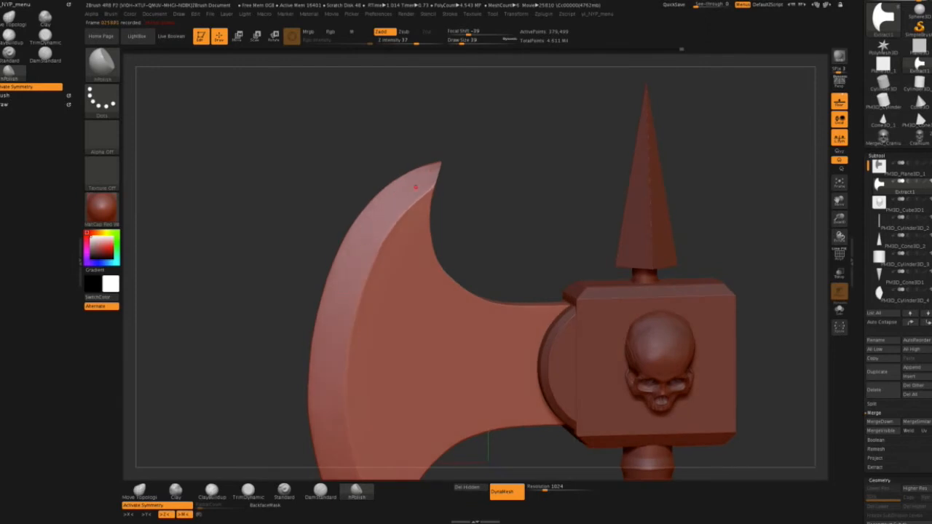
drag(430, 172, 425, 207)
mouse_move(487, 178)
mouse_down()
mouse_move(484, 152)
mouse_move(483, 170)
mouse_up()
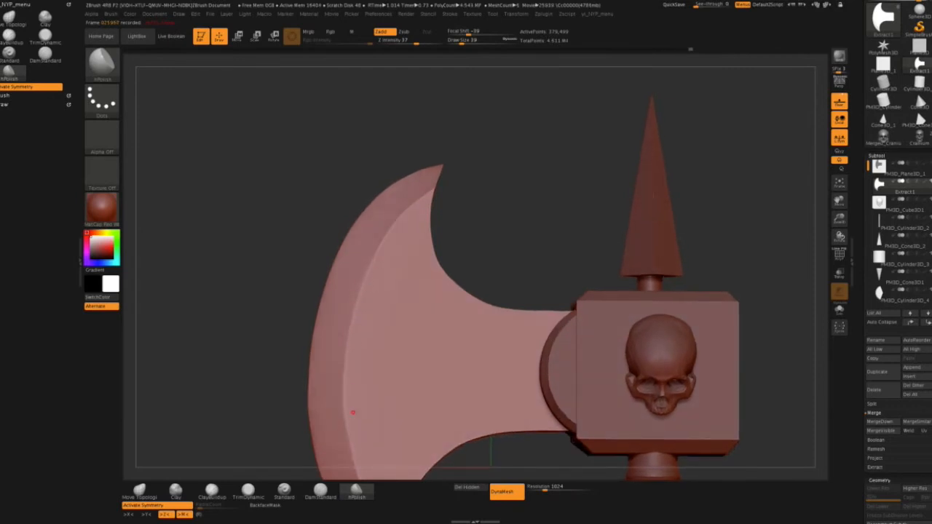
Select the head block and insert rings of small spheres around the skull using radial symmetry with a count of 64.
key(f)
mouse_move(660, 267)
mouse_down()
mouse_move(753, 267)
mouse_move(666, 268)
mouse_move(662, 277)
mouse_up()
mouse_move(593, 192)
alt+mouse_down()
mouse_move(572, 239)
mouse_move(572, 328)
mouse_move(593, 209)
alt+mouse_up()
alt+click(531, 291)
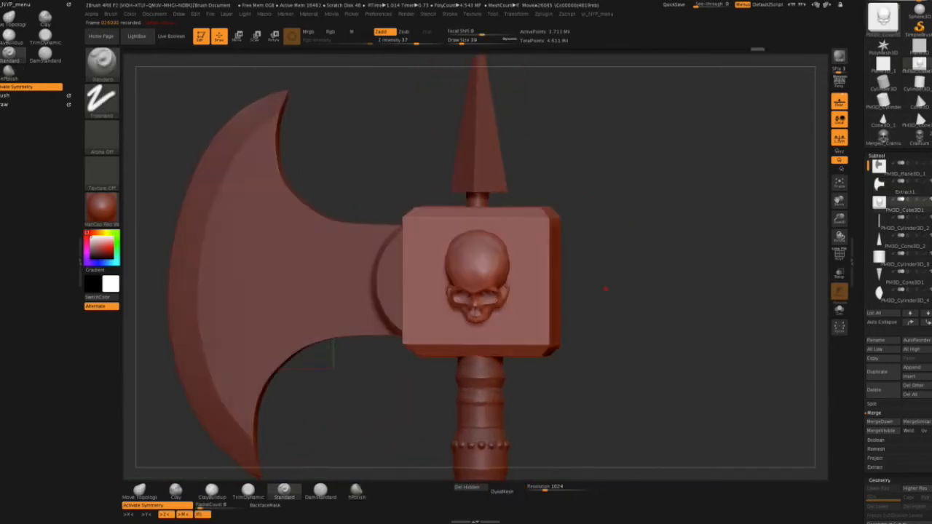
click(202, 514)
drag(225, 508, 227, 508)
drag(523, 336, 525, 339)
drag(710, 291, 679, 293)
drag(528, 341, 516, 330)
mouse_move(623, 251)
mouse_down()
mouse_move(604, 254)
mouse_move(635, 251)
mouse_move(621, 252)
mouse_up()
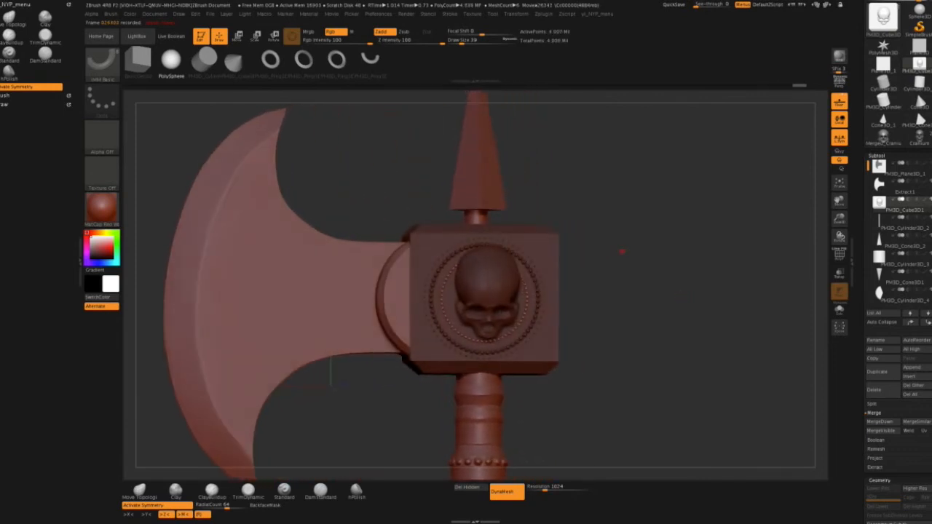
Carve fine rays outward from the sphere rings with the DamStandard brush at draw size 14, undoing unwanted strokes.
click(320, 492)
drag(536, 268, 537, 274)
mouse_move(648, 263)
mouse_down()
mouse_move(638, 262)
mouse_move(647, 263)
mouse_up()
key(ctrl+z)
key(s)
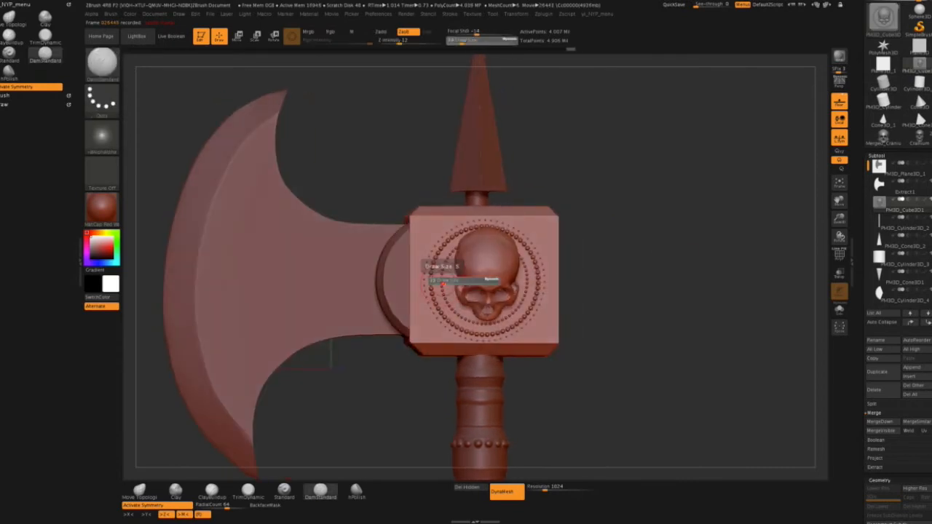
drag(438, 278, 433, 278)
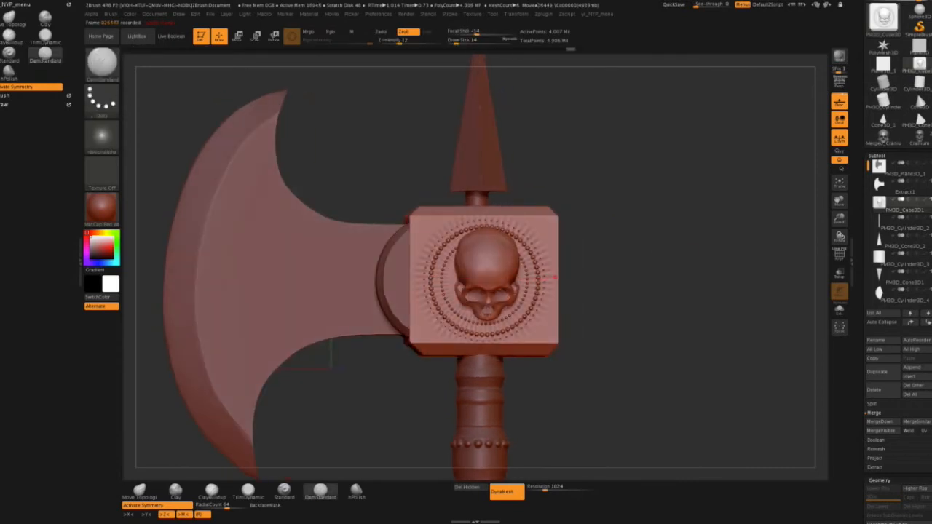
mouse_move(628, 292)
mouse_down()
mouse_move(626, 313)
mouse_move(630, 294)
mouse_up()
key(ctrl+z)
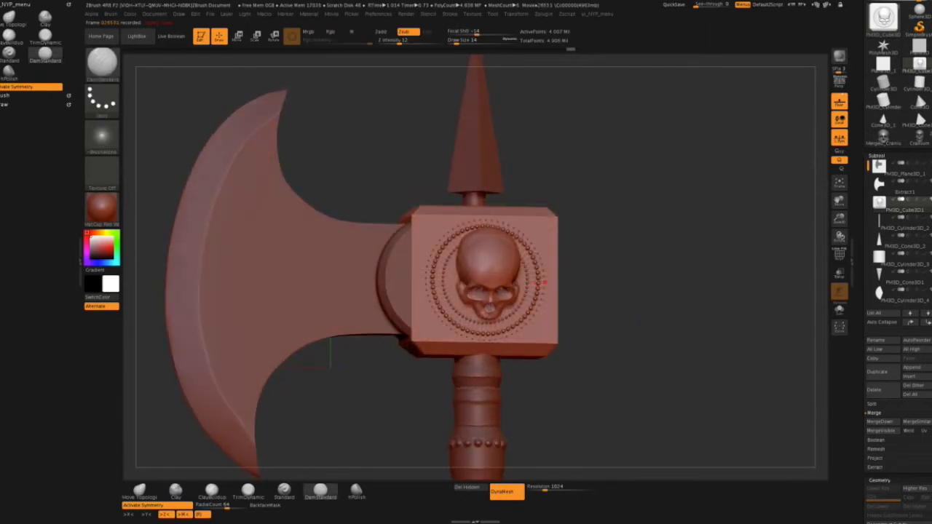
Mask an inset panel following the blade's outline and invert the mask to leave only the panel editable.
key(f)
drag(680, 270, 589, 209)
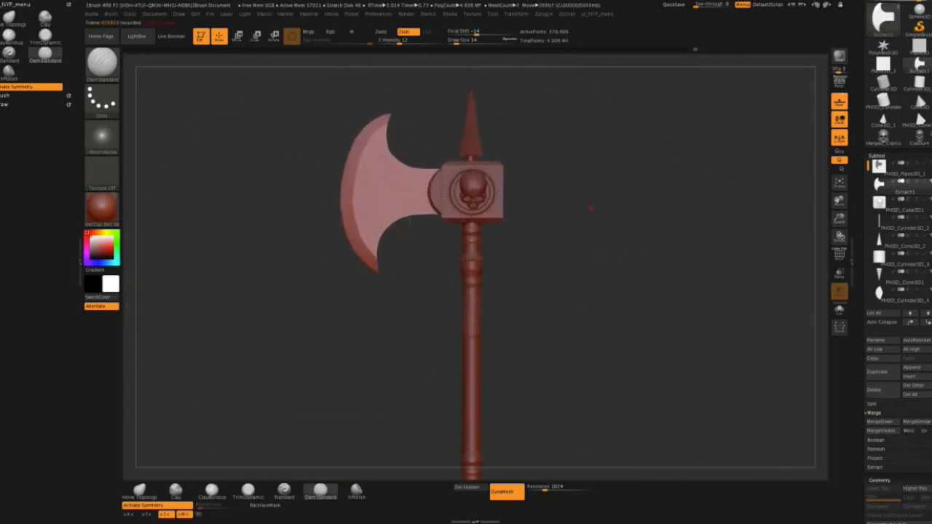
ctrl+drag(379, 151, 370, 182)
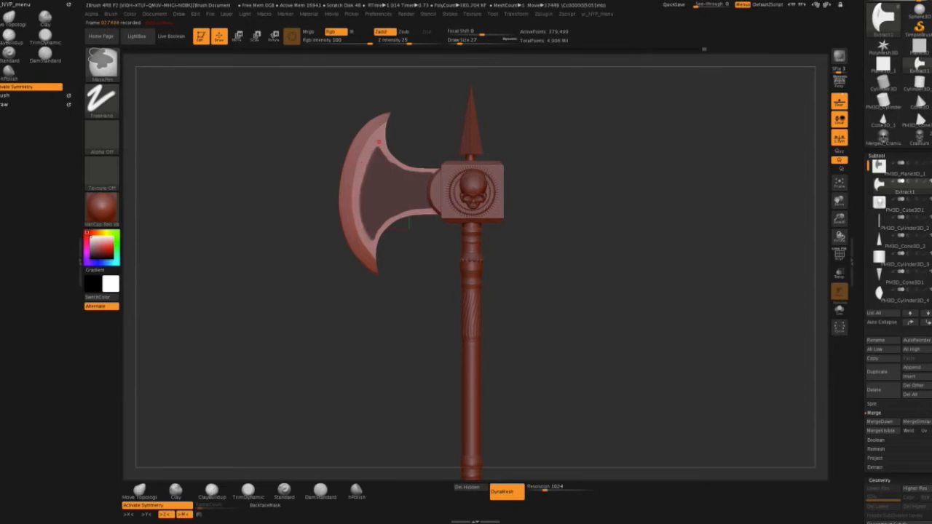
ctrl+click(607, 221)
drag(864, 433, 863, 210)
alt+drag(546, 242, 620, 259)
Work the unmasked blade panel with the TrimAdaptive and Clay brushes to recess it.
key(4)
mouse_move(546, 160)
mouse_down()
mouse_move(470, 158)
mouse_move(480, 124)
mouse_move(468, 168)
mouse_move(469, 131)
mouse_move(495, 137)
mouse_up()
key(5)
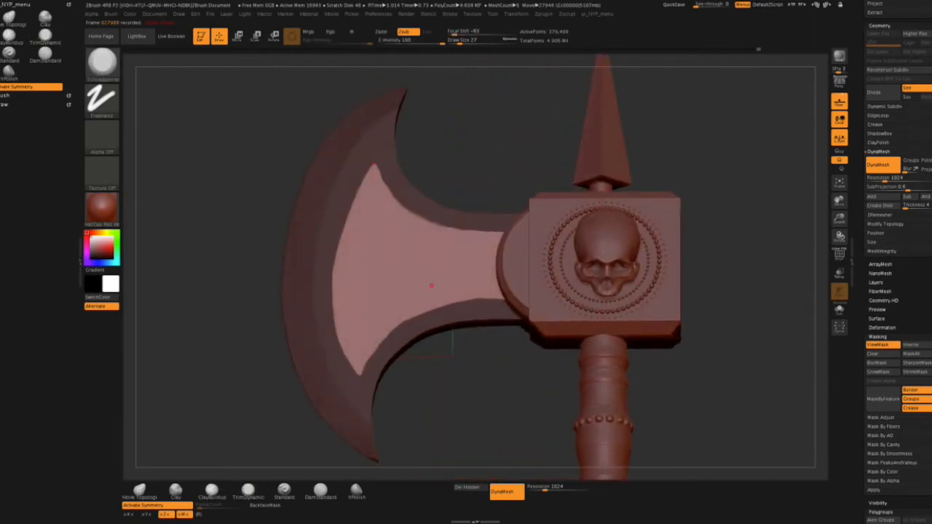
mouse_move(486, 138)
mouse_down()
mouse_move(445, 133)
mouse_move(443, 116)
mouse_up()
key(2)
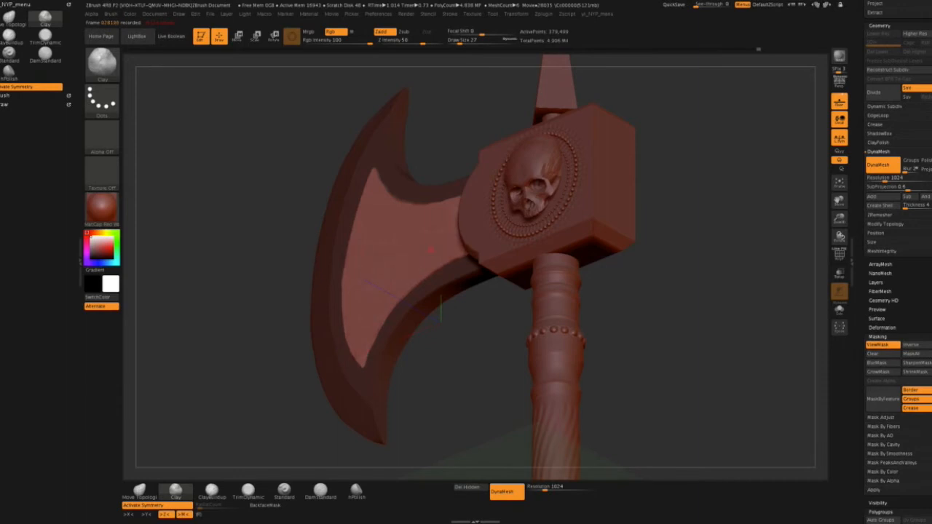
drag(361, 299, 447, 375)
ctrl+click(437, 361)
ctrl+click(447, 374)
ctrl+drag(358, 188, 381, 190)
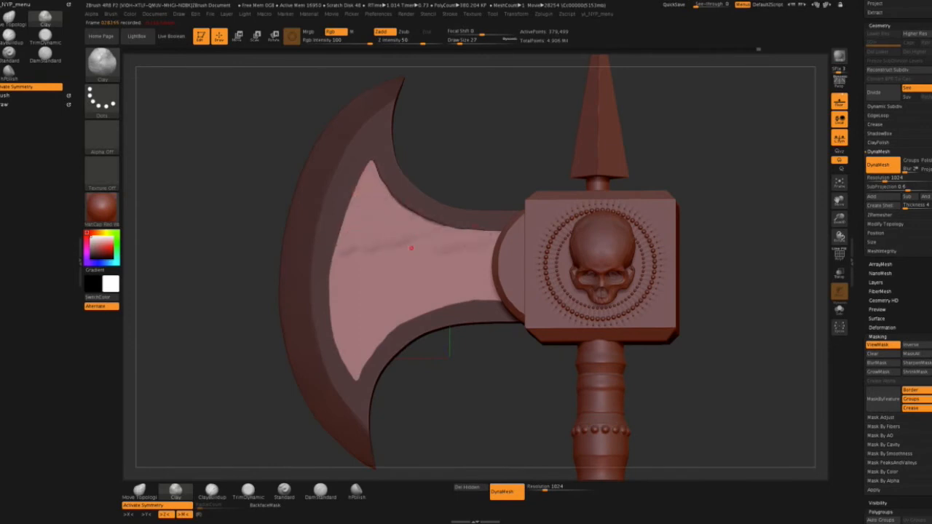
mouse_move(335, 255)
mouse_down()
mouse_move(359, 262)
mouse_move(355, 367)
mouse_up()
drag(396, 283, 406, 318)
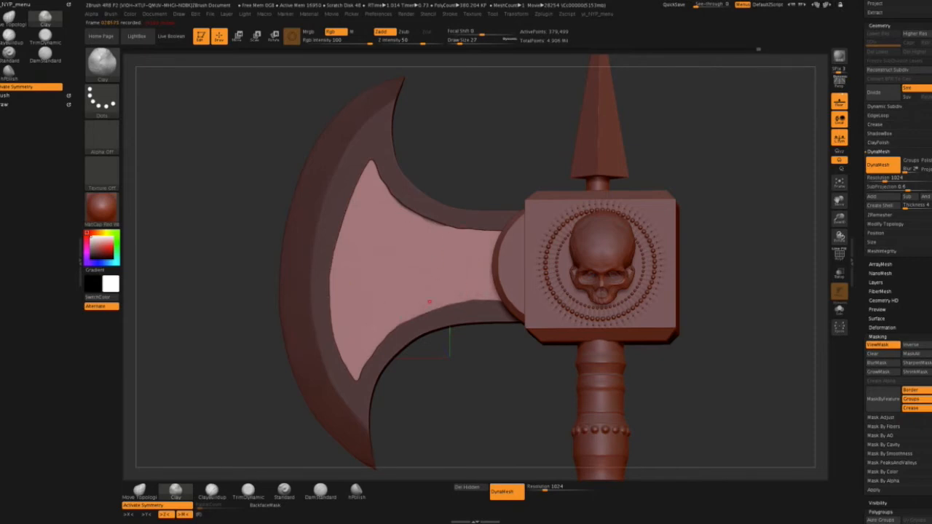
Undo the extra stroke on the blade panel and smooth its surface with the hPolish brush.
mouse_move(755, 292)
mouse_down()
mouse_move(738, 291)
mouse_move(736, 327)
mouse_move(775, 299)
mouse_move(753, 292)
mouse_up()
drag(399, 287, 482, 263)
key(ctrl+z)
drag(740, 232, 744, 252)
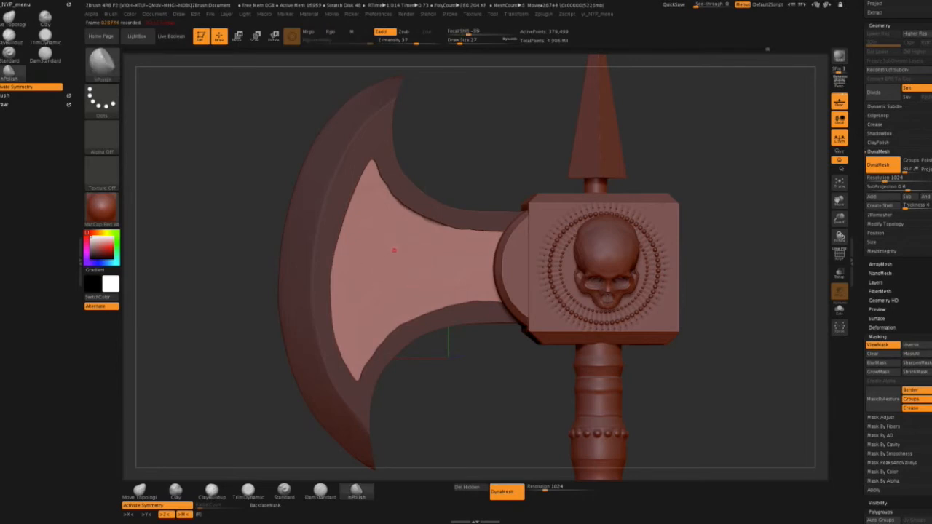
mouse_move(501, 137)
mouse_down()
mouse_move(485, 141)
mouse_move(503, 146)
mouse_up()
Apply surface noise to the unmasked blade panel and clear the mask.
drag(919, 318, 919, 272)
click(876, 272)
click(886, 299)
click(900, 281)
click(877, 280)
ctrl+drag(767, 311, 645, 237)
Hide the floor grid and activate symmetry on the pointed pommel.
key(f)
key(shift+p)
drag(864, 191, 824, 256)
drag(864, 94, 865, 479)
drag(868, 115, 870, 154)
click(882, 170)
drag(865, 328, 864, 132)
key(x)
DynaMesh the pommel at resolution 1024.
drag(645, 354, 547, 129)
drag(864, 408, 864, 310)
click(878, 160)
drag(864, 364, 864, 248)
click(884, 171)
text(1024)
key(Return)
click(882, 157)
alt+drag(526, 363, 532, 264)
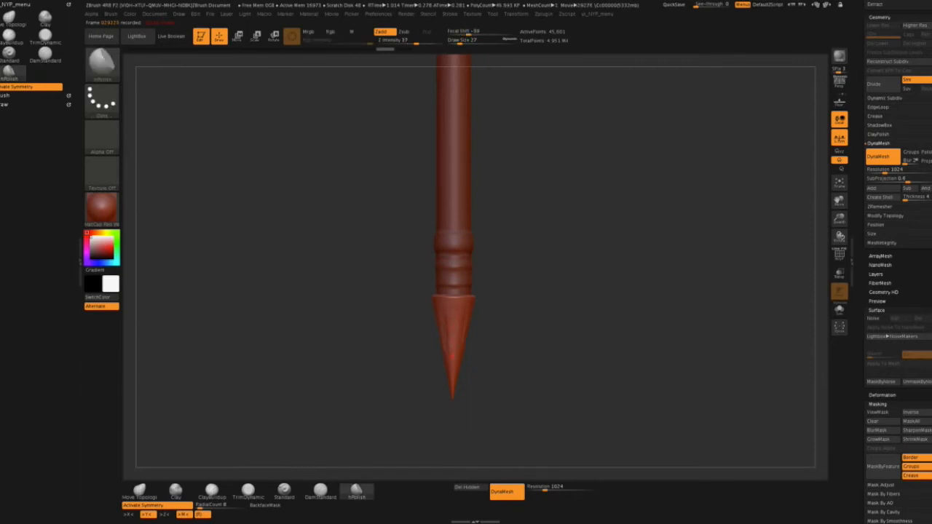
Sculpt facets and grooves around the pommel with the hPolish and Clay brushes using radial symmetry with a count of 8.
drag(503, 329, 557, 326)
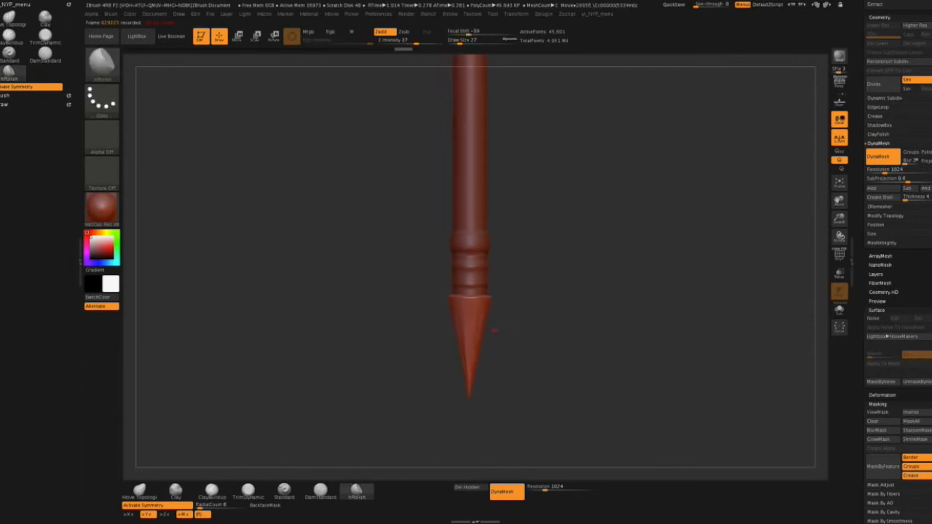
mouse_move(467, 349)
mouse_down()
mouse_move(465, 322)
mouse_move(396, 326)
mouse_move(375, 345)
mouse_move(370, 374)
mouse_move(345, 337)
mouse_move(374, 325)
mouse_up()
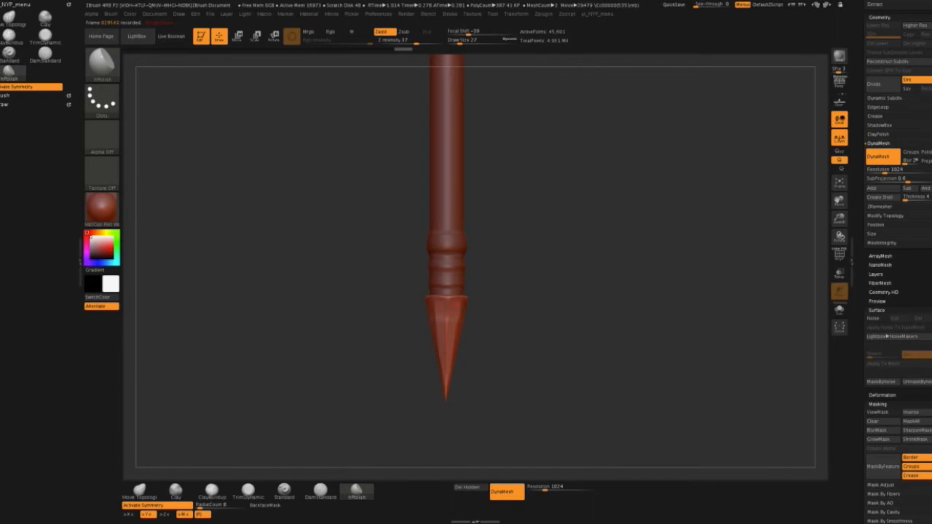
mouse_move(456, 306)
mouse_down()
mouse_move(509, 291)
mouse_move(505, 256)
mouse_move(524, 260)
mouse_move(518, 271)
mouse_up()
click(174, 490)
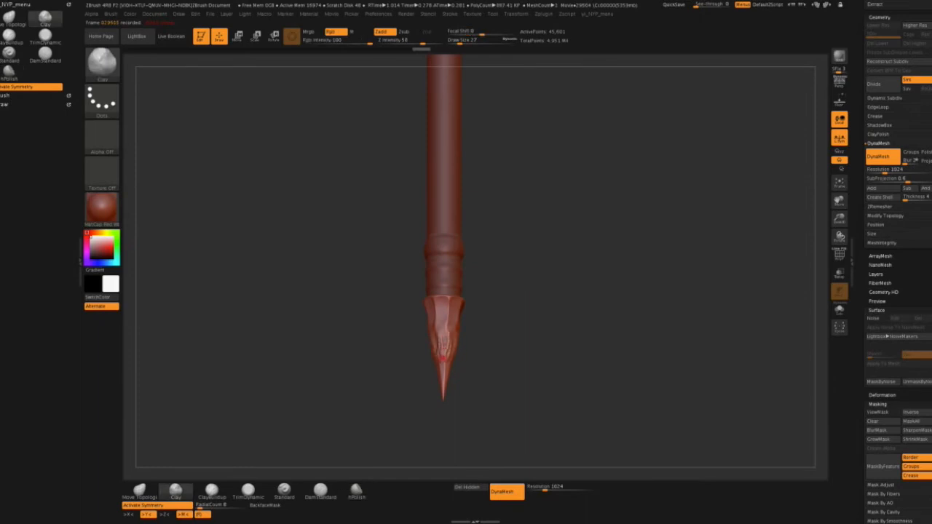
drag(503, 333, 545, 343)
Flatten the pommel's sculpted faces with the TrimDynamic brush.
key(f)
mouse_move(575, 311)
mouse_down()
mouse_move(604, 302)
mouse_move(627, 312)
mouse_up()
mouse_move(527, 404)
alt+mouse_down()
mouse_move(526, 236)
mouse_move(630, 251)
alt+mouse_up()
click(248, 490)
mouse_move(511, 191)
mouse_down()
mouse_move(570, 189)
mouse_move(556, 190)
mouse_up()
drag(412, 207, 427, 206)
drag(553, 190, 537, 195)
Switch to the top spike and DynaMesh it at resolution 1024.
key(f)
alt+drag(570, 287, 547, 400)
alt+drag(528, 113, 537, 198)
drag(861, 195, 861, 478)
drag(861, 219, 861, 380)
click(899, 172)
drag(861, 503, 861, 33)
drag(862, 187, 861, 393)
drag(871, 349, 884, 350)
click(879, 343)
drag(861, 219, 862, 312)
Bevel the lower edges and corners of the top spike with the TrimDynamic brush.
mouse_move(527, 271)
mouse_down()
mouse_move(515, 274)
mouse_move(535, 277)
mouse_move(510, 429)
mouse_move(517, 437)
mouse_up()
drag(396, 321, 370, 321)
mouse_move(496, 288)
mouse_down()
mouse_move(473, 302)
mouse_move(483, 291)
mouse_move(442, 275)
mouse_move(506, 286)
mouse_move(466, 290)
mouse_up()
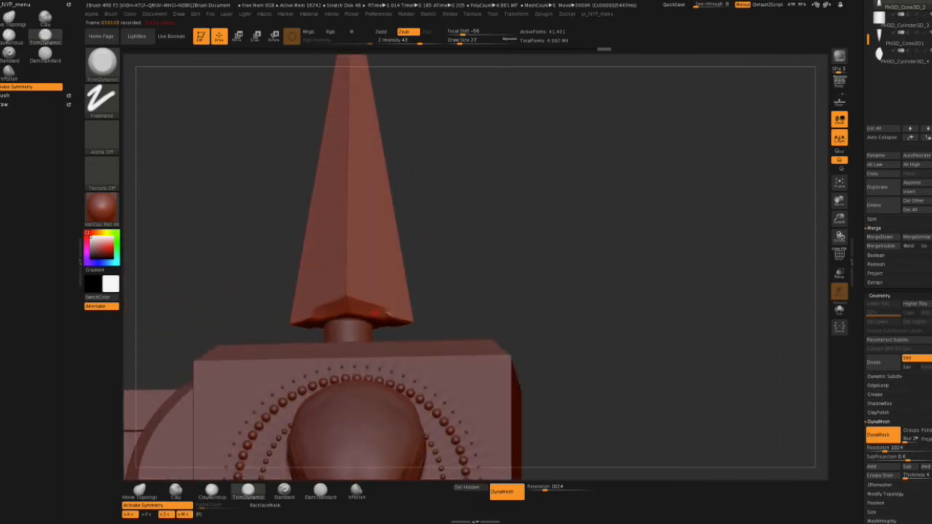
drag(409, 316, 397, 320)
mouse_move(462, 291)
mouse_down()
mouse_move(502, 306)
mouse_move(439, 277)
mouse_move(378, 283)
mouse_up()
drag(488, 270, 564, 257)
Select the head block and trim its corners and edges with the TrimDynamic brush.
key(f)
drag(648, 273, 615, 255)
alt+drag(615, 255, 679, 310)
drag(865, 58, 864, 314)
drag(868, 293, 867, 254)
alt+click(466, 260)
mouse_move(637, 259)
mouse_down()
mouse_move(633, 273)
mouse_move(631, 261)
mouse_up()
drag(633, 378, 663, 349)
drag(674, 244, 613, 337)
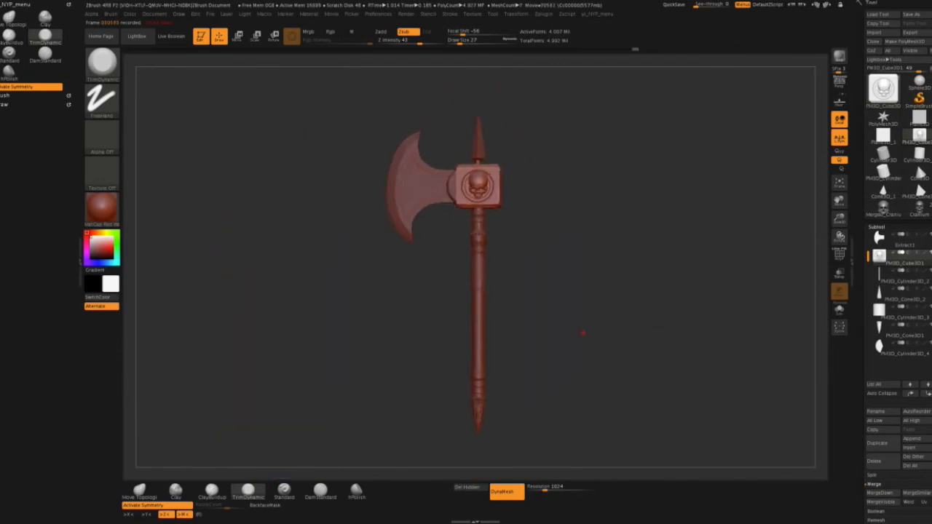
Select the blade and pull its upper tip and cutting edge outward with an enlarged Move Topological brush.
alt+click(414, 166)
key(s)
drag(425, 162, 428, 162)
drag(418, 134, 415, 128)
drag(392, 157, 398, 140)
drag(388, 178, 385, 179)
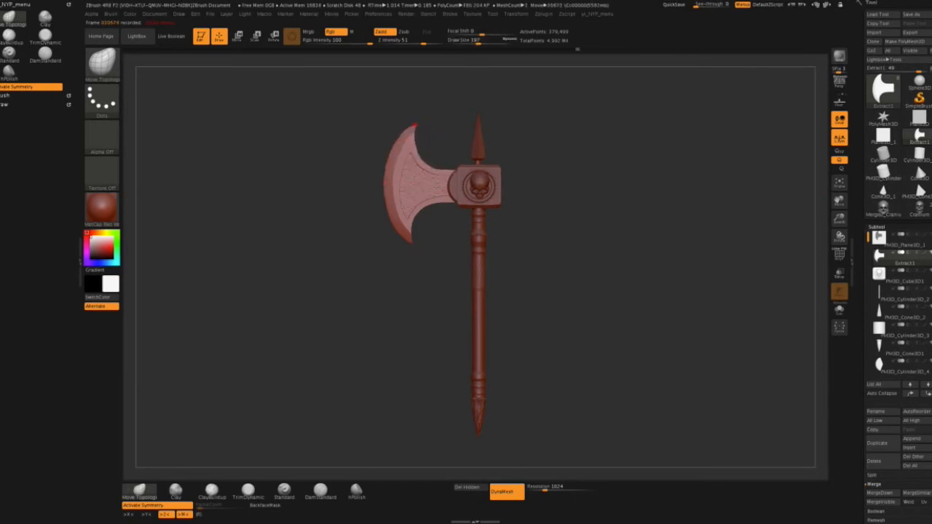
Refine the blade's profile with the Move Topological brush, undoing the unwanted changes.
alt+drag(614, 197, 588, 281)
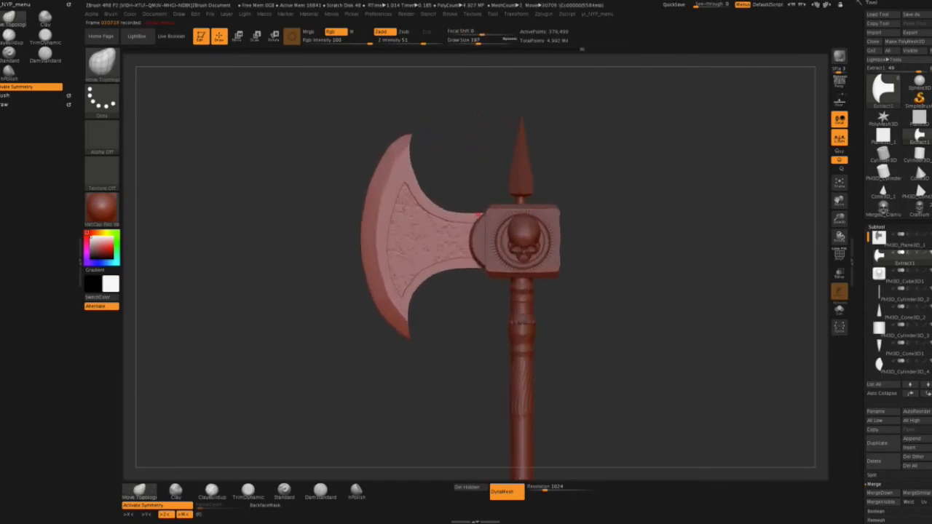
mouse_move(654, 228)
mouse_down()
mouse_move(721, 223)
mouse_move(655, 223)
mouse_move(682, 255)
mouse_up()
alt+drag(712, 340, 619, 264)
alt+click(417, 201)
key(ctrl+z)
key(ctrl+z)
drag(419, 204, 438, 206)
key(ctrl+z)
drag(367, 207, 447, 207)
Mask a flared, two-pointed rear blade on the plane behind the head block at draw size 25 and focal shift -62.
alt+drag(661, 162, 645, 306)
key(q)
key(s)
drag(568, 225, 550, 226)
ctrl+drag(481, 35, 461, 34)
mouse_move(501, 195)
ctrl+mouse_down()
mouse_move(560, 176)
mouse_move(571, 198)
mouse_move(540, 257)
mouse_move(501, 248)
mouse_move(543, 270)
ctrl+mouse_up()
mouse_move(551, 184)
ctrl+mouse_down()
mouse_move(593, 165)
mouse_move(543, 218)
mouse_move(510, 219)
mouse_move(498, 238)
ctrl+mouse_up()
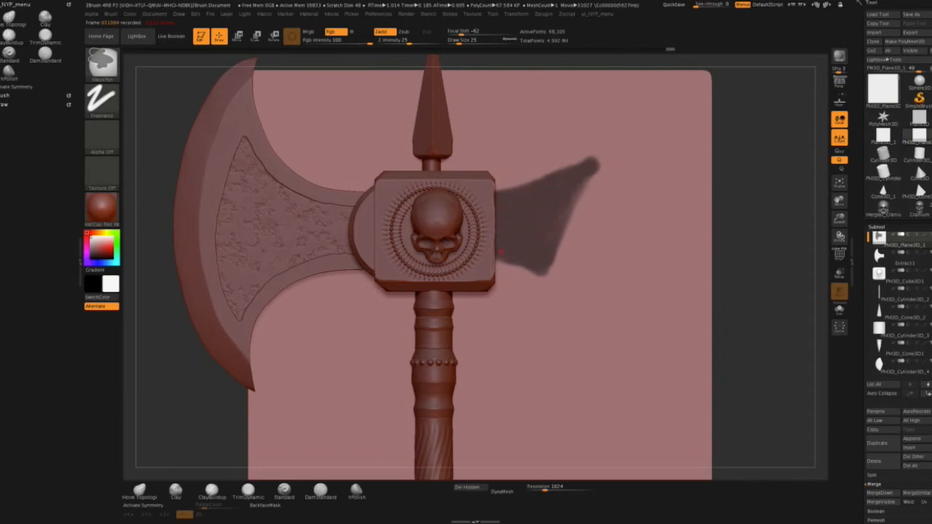
ctrl+drag(580, 192, 551, 235)
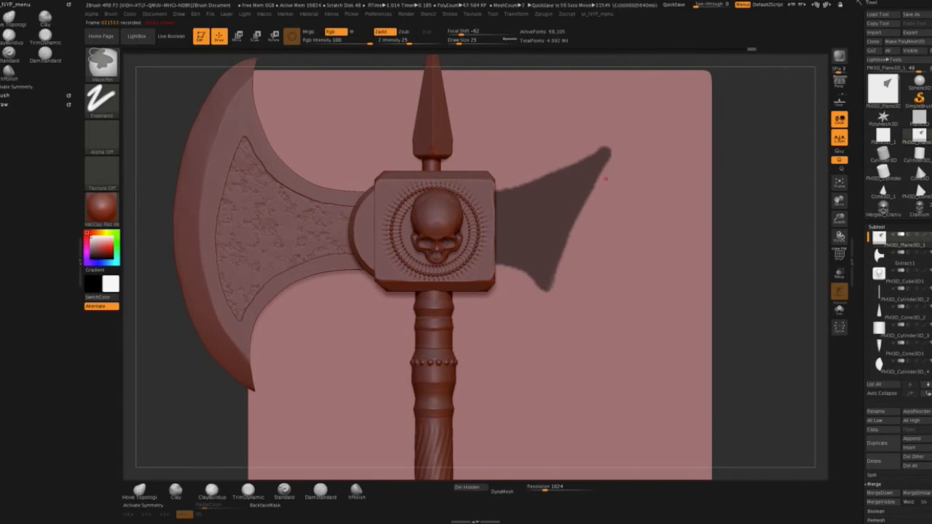
Extract the masked rear blade shape from the plane at thickness 0.02 and hide the source plane.
key(f)
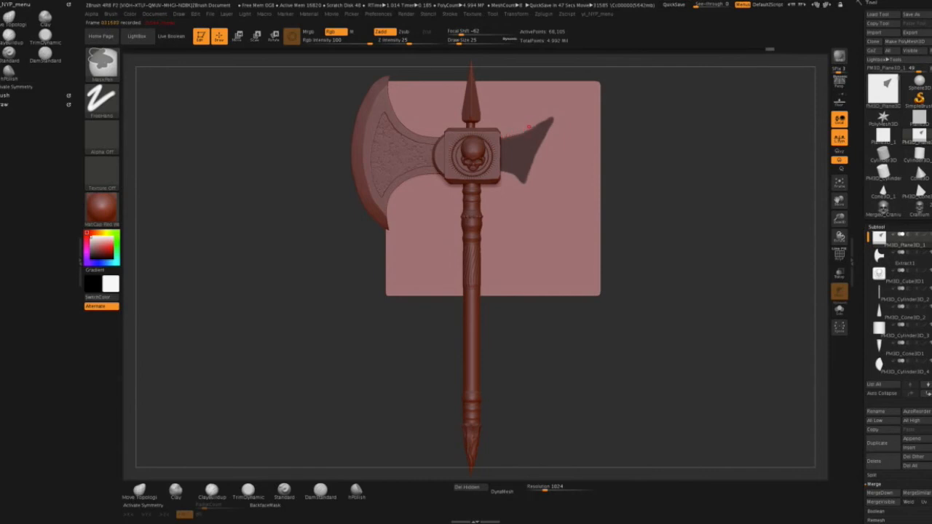
drag(866, 466, 866, 383)
click(874, 455)
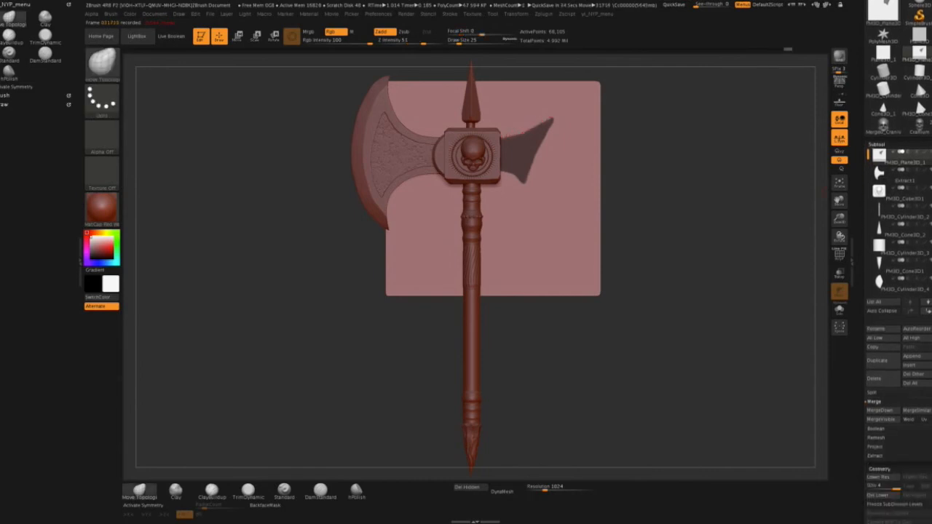
click(875, 428)
click(874, 441)
click(905, 153)
mouse_move(680, 308)
mouse_down()
mouse_move(585, 210)
mouse_move(604, 211)
mouse_move(581, 306)
mouse_up()
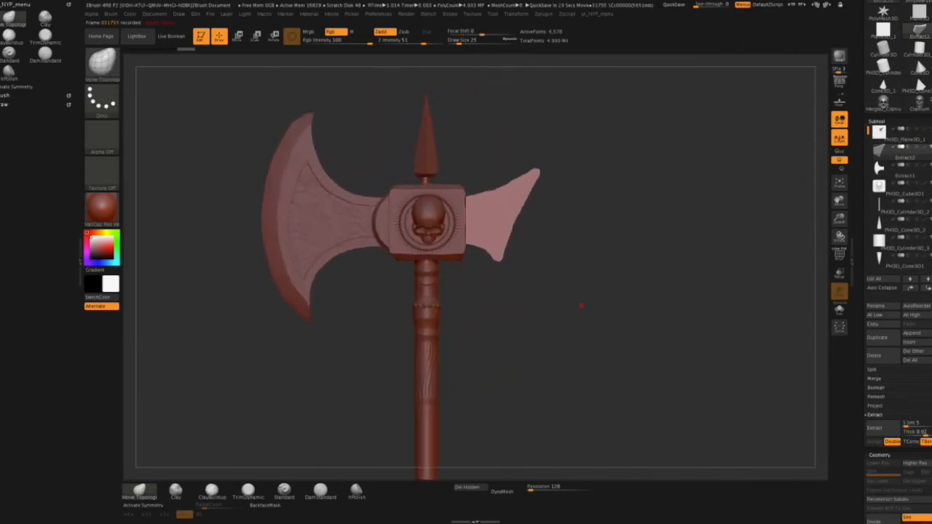
Rebuild the extracted rear blade's topology with ZRemesher at a target polygon count of 5.
drag(867, 445, 867, 203)
click(880, 347)
drag(867, 292, 867, 244)
click(880, 318)
drag(626, 255, 553, 244)
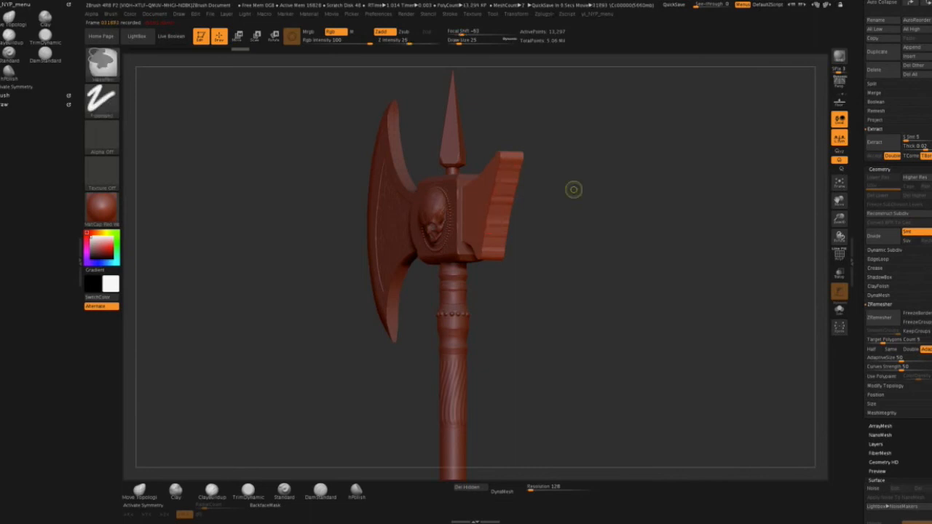
Turn on Z symmetry and smooth the rear blade's rippled outer edge with the Smooth brush.
key(x)
drag(583, 247, 565, 246)
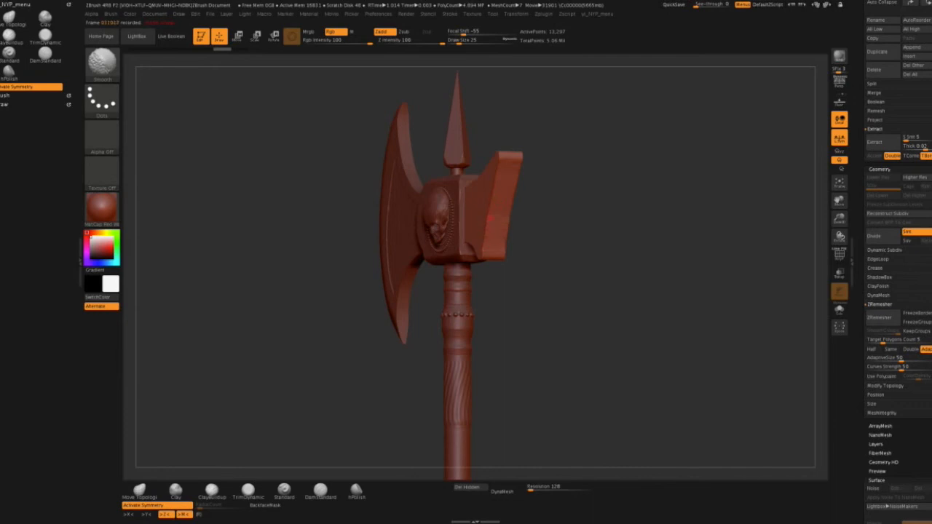
drag(563, 231, 575, 251)
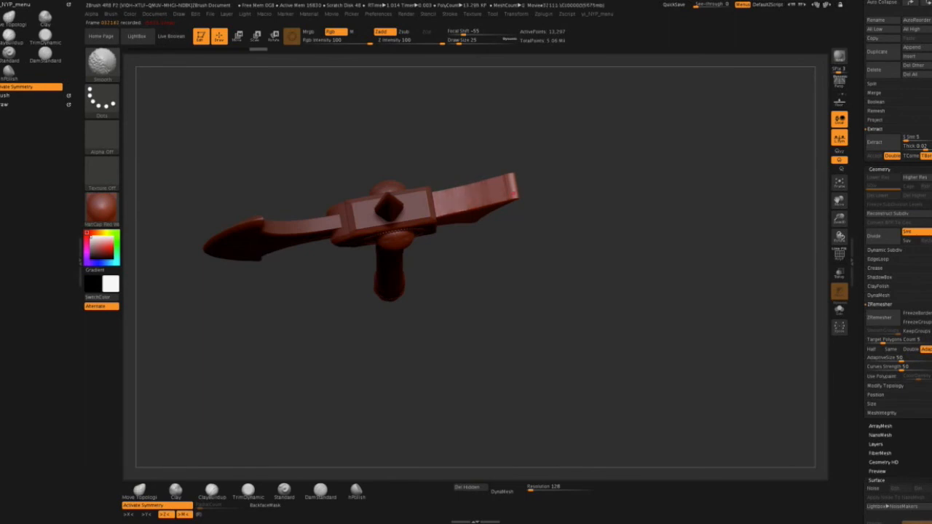
drag(486, 195, 590, 117)
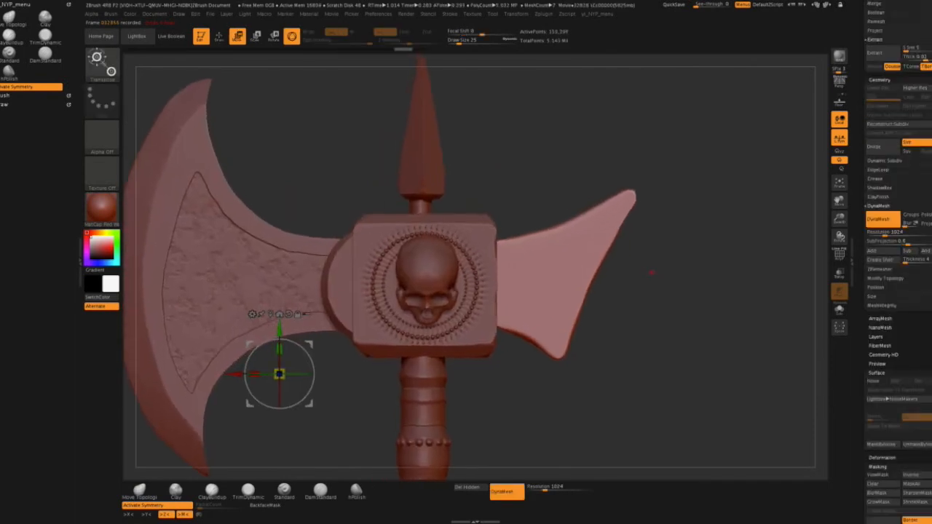
Clip the rear blade's upper, outer and lower edges to clean curves and sharp points with the ClipCurve brush.
mouse_move(474, 190)
ctrl+shift+mouse_down()
mouse_move(572, 175)
mouse_move(557, 219)
mouse_move(517, 239)
ctrl+shift+mouse_up()
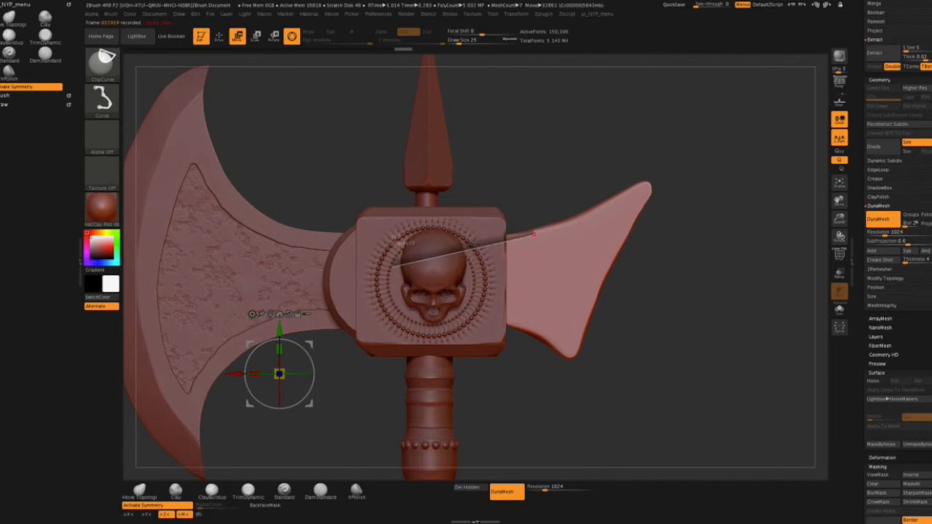
ctrl+shift+drag(561, 228, 660, 171)
ctrl+shift+drag(618, 157, 670, 222)
ctrl+shift+drag(712, 155, 579, 336)
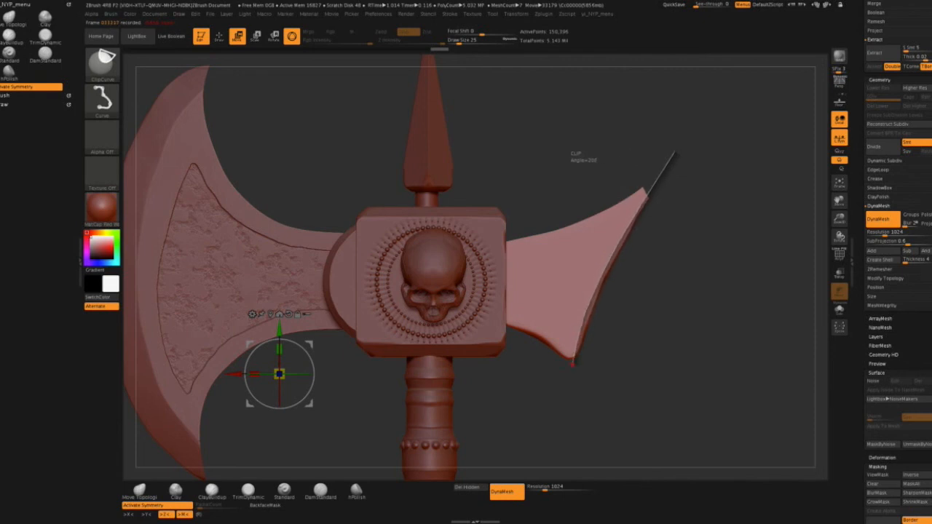
ctrl+shift+drag(570, 378, 570, 379)
ctrl+shift+drag(606, 423, 587, 366)
mouse_move(640, 405)
ctrl+shift+mouse_down()
mouse_move(622, 350)
mouse_move(571, 359)
mouse_move(628, 316)
mouse_move(620, 302)
mouse_move(593, 362)
mouse_move(605, 394)
mouse_move(575, 335)
mouse_move(557, 349)
mouse_move(529, 321)
mouse_move(484, 308)
ctrl+shift+mouse_up()
Nudge the rear blade slightly with the move gizmo and refresh its DynaMesh.
drag(279, 374, 288, 372)
alt+drag(652, 320, 645, 291)
drag(436, 250, 557, 195)
key(ctrl+z)
mouse_move(654, 224)
alt+mouse_down()
mouse_move(589, 270)
mouse_move(593, 309)
alt+mouse_up()
ctrl+drag(616, 301, 648, 324)
key(q)
mouse_move(657, 277)
mouse_down()
mouse_move(614, 280)
mouse_move(699, 276)
mouse_move(648, 284)
mouse_move(648, 270)
mouse_up()
mouse_move(499, 231)
ctrl+mouse_down()
mouse_move(558, 220)
mouse_move(490, 243)
mouse_move(542, 219)
mouse_move(526, 260)
mouse_move(478, 254)
mouse_move(522, 245)
mouse_move(550, 215)
ctrl+mouse_up()
key(ctrl+z)
key(ctrl+z)
Mask an inner panel on the rear blade at draw size 12, clean up its upper edge and invert the mask.
key(s)
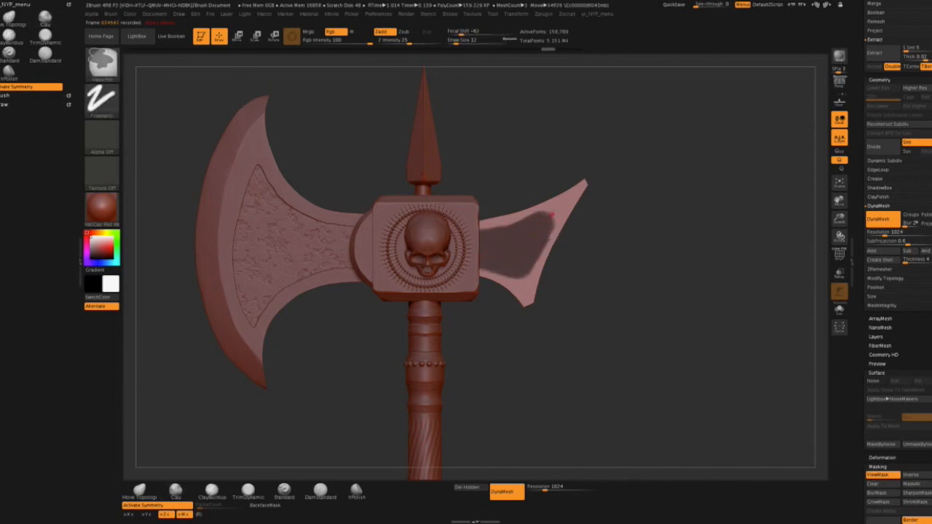
ctrl+drag(531, 253, 518, 278)
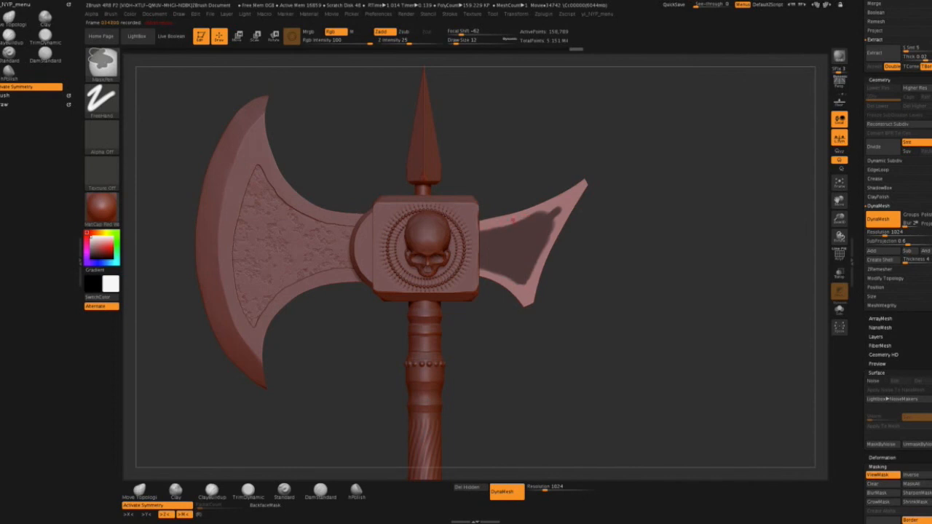
ctrl+alt+drag(530, 214, 542, 216)
drag(650, 274, 615, 269)
ctrl+click(615, 269)
Sculpt the rear blade's unmasked inner panel with the Clay brush at draw size 37 and apply surface noise to it.
drag(514, 241, 521, 228)
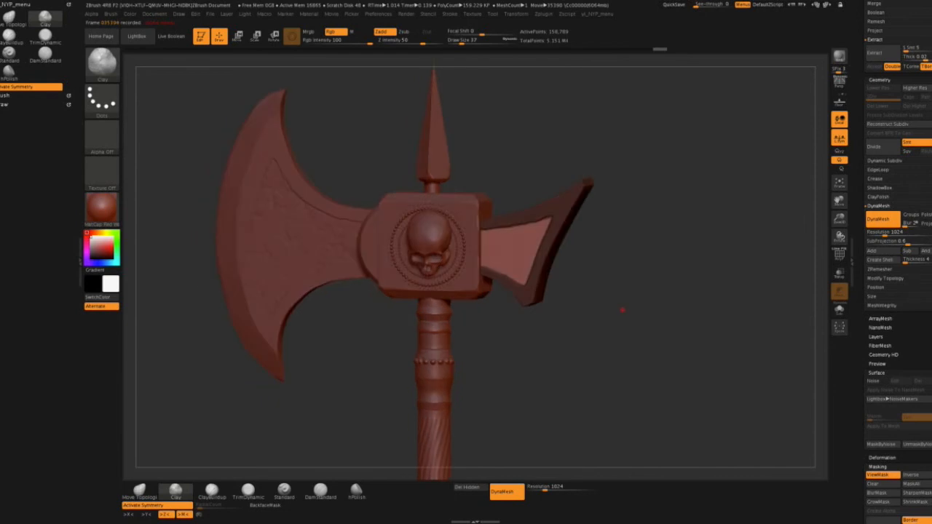
click(874, 381)
click(883, 427)
mouse_move(645, 328)
mouse_down()
mouse_move(611, 335)
mouse_move(622, 318)
mouse_move(644, 338)
mouse_move(594, 338)
mouse_up()
Trim the rear blade's edges and points with the TrimDynamic brush at draw size 22.
click(248, 491)
key(s)
click(531, 207)
key(s)
click(505, 219)
drag(504, 220, 487, 225)
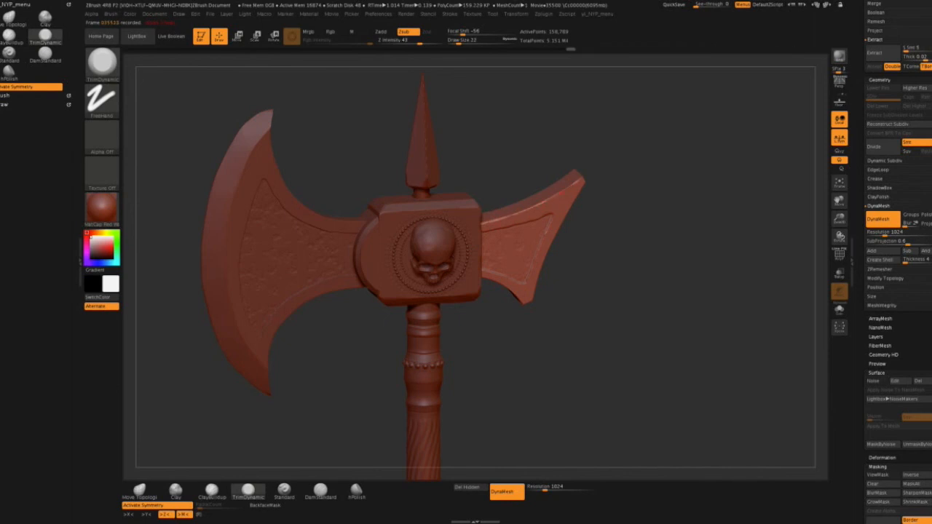
drag(580, 179, 555, 198)
mouse_move(626, 170)
mouse_down()
mouse_move(610, 174)
mouse_move(615, 182)
mouse_move(604, 175)
mouse_up()
drag(539, 284, 548, 293)
mouse_move(611, 273)
mouse_down()
mouse_move(482, 275)
mouse_move(533, 303)
mouse_up()
drag(603, 252, 604, 291)
Step back and forth through the undo history to compare versions of the rear blade.
key(ctrl+z)
key(ctrl+z)
key(ctrl+z)
key(ctrl+z)
key(ctrl+z)
key(ctrl+z)
key(ctrl+z)
key(ctrl+z)
key(ctrl+z)
key(ctrl+z)
click(715, 49)
click(729, 49)
click(743, 48)
mouse_move(657, 154)
mouse_down()
mouse_move(651, 167)
mouse_move(665, 179)
mouse_move(618, 207)
mouse_up()
key(ctrl+shift+z)
key(ctrl+shift+z)
key(ctrl+shift+z)
key(ctrl+shift+z)
key(ctrl+z)
key(ctrl+z)
key(ctrl+z)
Bevel the rear blade's outer edge and lower point further with the TrimDynamic brush.
drag(525, 307, 532, 304)
mouse_move(603, 270)
mouse_down()
mouse_move(590, 264)
mouse_move(601, 269)
mouse_up()
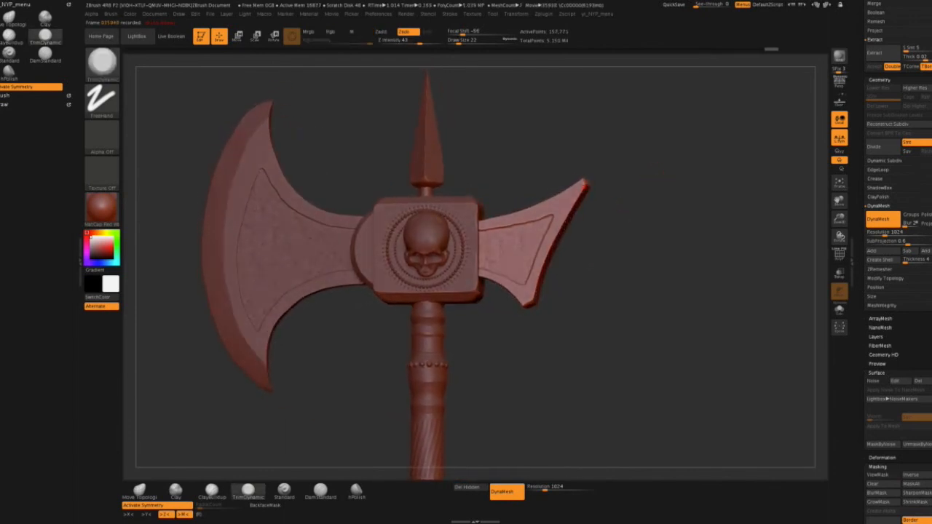
drag(557, 229, 548, 253)
drag(532, 308, 536, 301)
drag(600, 294, 585, 293)
Select the round collar between the main blade and the head block and add surface noise to it.
key(f)
drag(862, 218, 862, 438)
drag(862, 291, 862, 468)
click(901, 280)
mouse_move(868, 158)
mouse_down()
mouse_move(868, 185)
mouse_move(867, 151)
mouse_up()
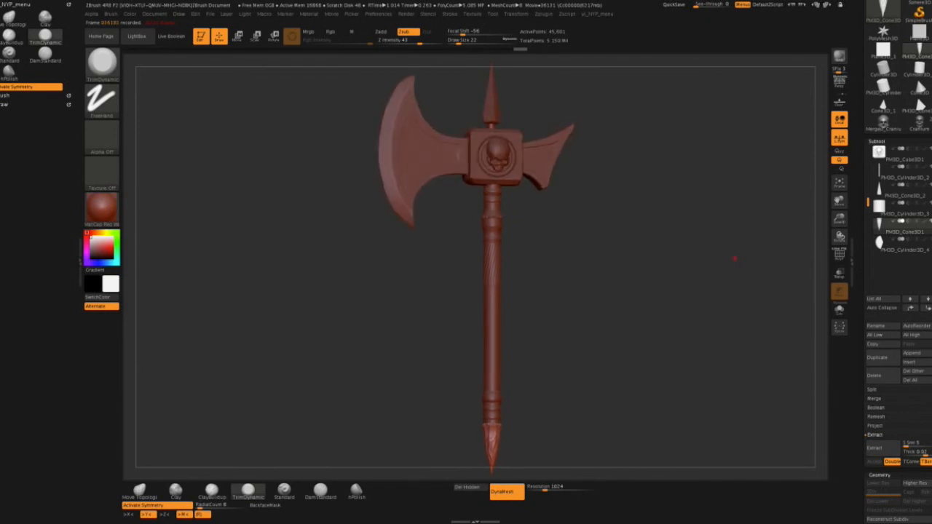
drag(804, 250, 641, 211)
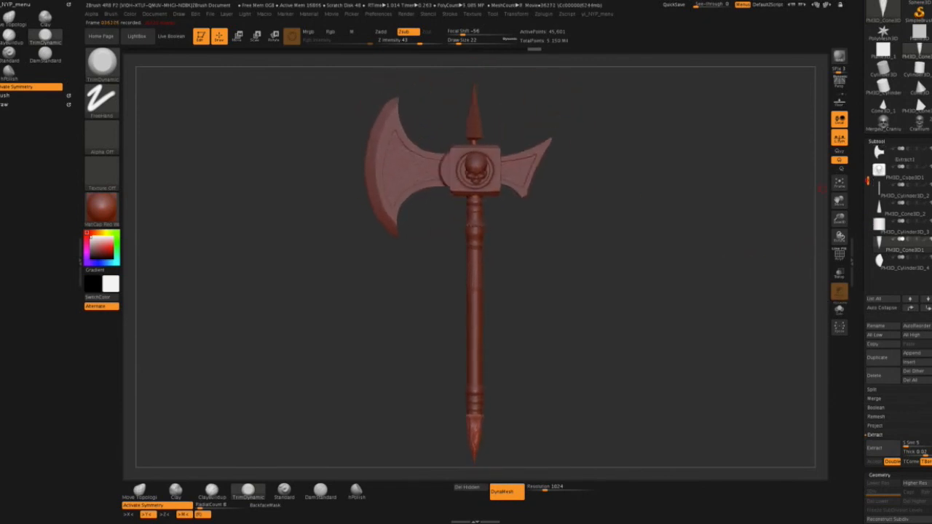
click(901, 281)
scroll(899, 262, down, 4)
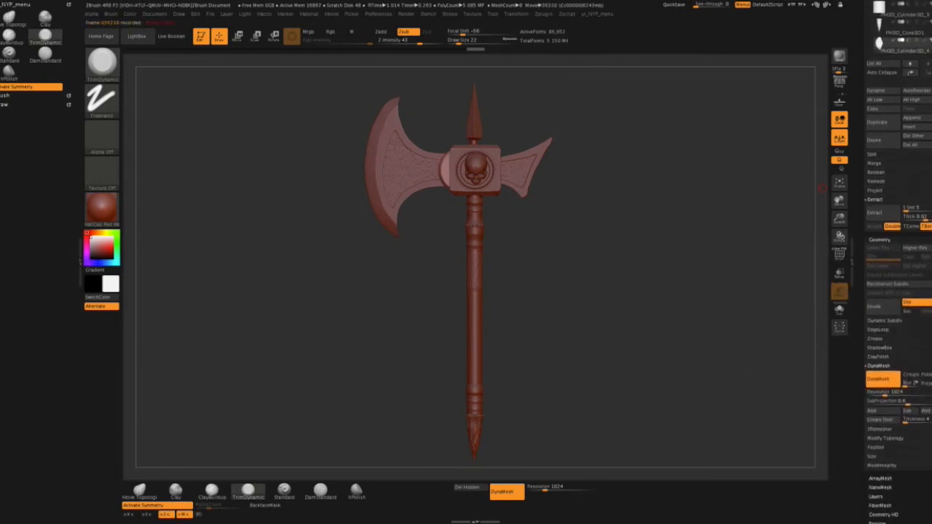
drag(864, 437, 865, 207)
click(875, 295)
drag(587, 252, 680, 347)
mouse_move(766, 313)
mouse_down()
mouse_move(769, 306)
mouse_move(765, 317)
mouse_up()
scroll(883, 341, up, 5)
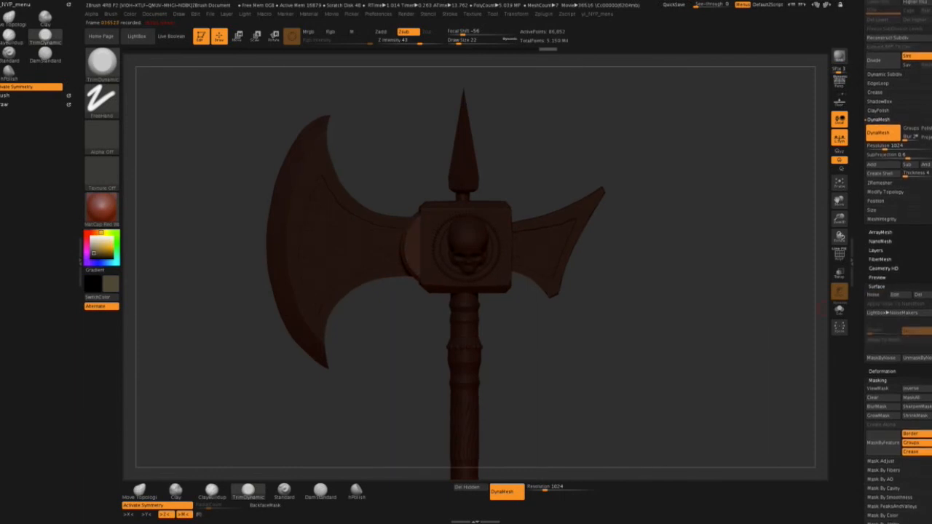
drag(862, 314, 862, 253)
alt+drag(655, 342, 629, 377)
Select the head block, apply surface noise to its mesh and lighten the active color to near white.
drag(862, 270, 862, 510)
click(878, 241)
drag(862, 466, 862, 56)
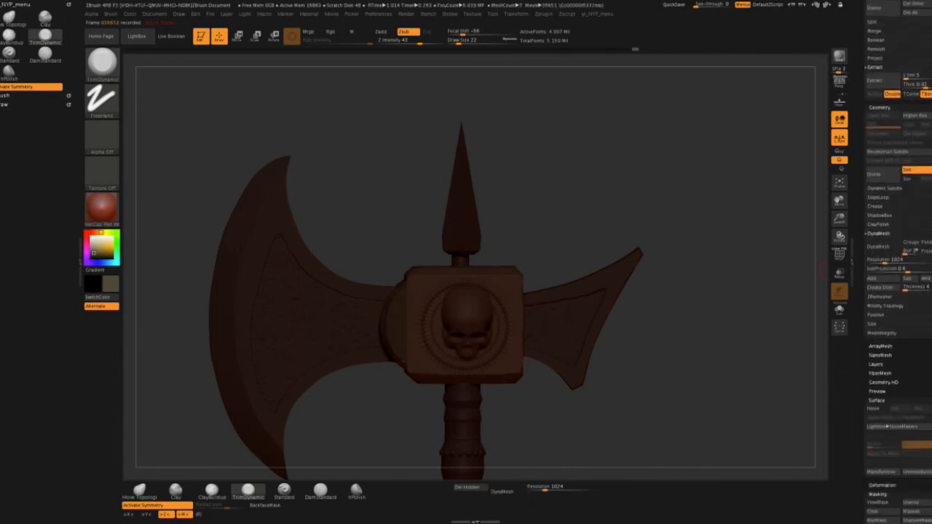
drag(862, 274, 862, 221)
click(875, 357)
click(672, 348)
click(883, 401)
click(92, 238)
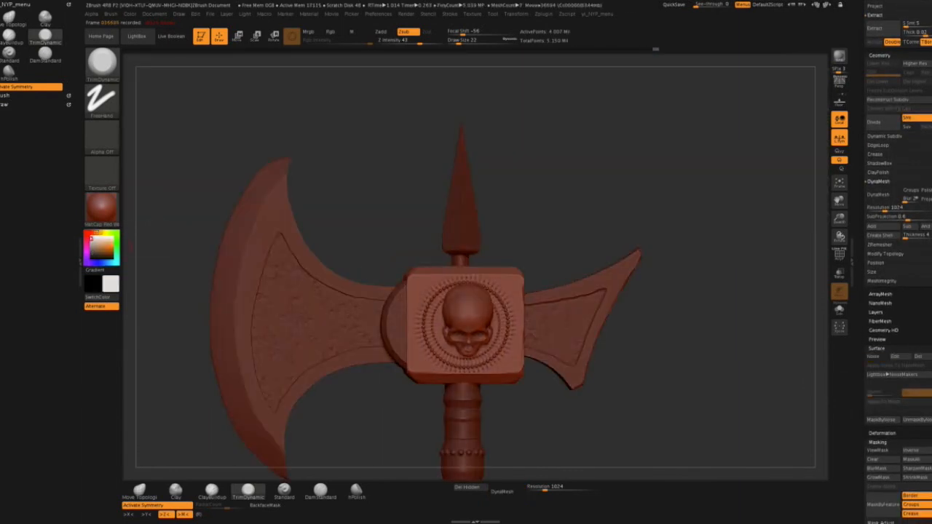
Select another axe part, add surface noise to it and reset the active color to white.
drag(707, 293, 690, 309)
alt+drag(690, 310, 665, 265)
key(f)
drag(863, 175, 862, 508)
click(881, 140)
drag(862, 306, 862, 224)
drag(611, 164, 603, 179)
drag(862, 211, 862, 194)
drag(862, 364, 862, 98)
drag(863, 328, 862, 225)
drag(100, 246, 90, 235)
drag(651, 195, 631, 230)
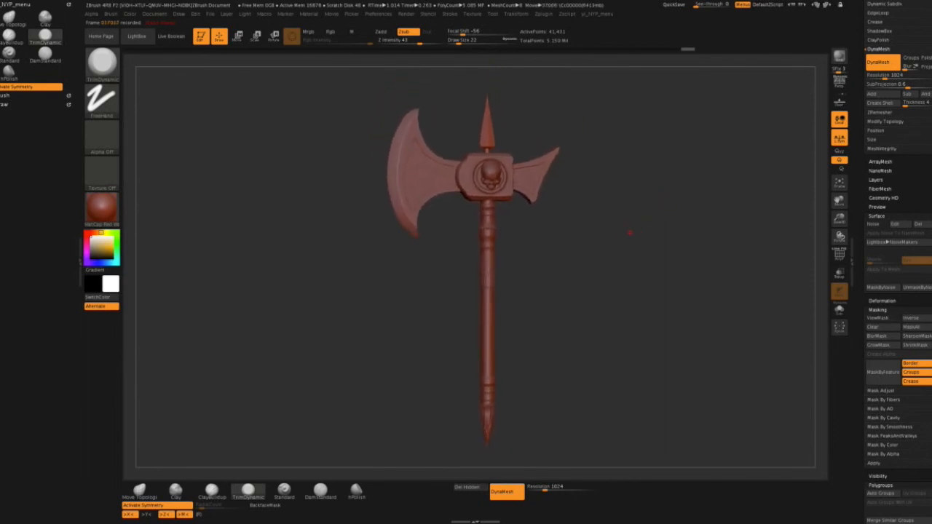